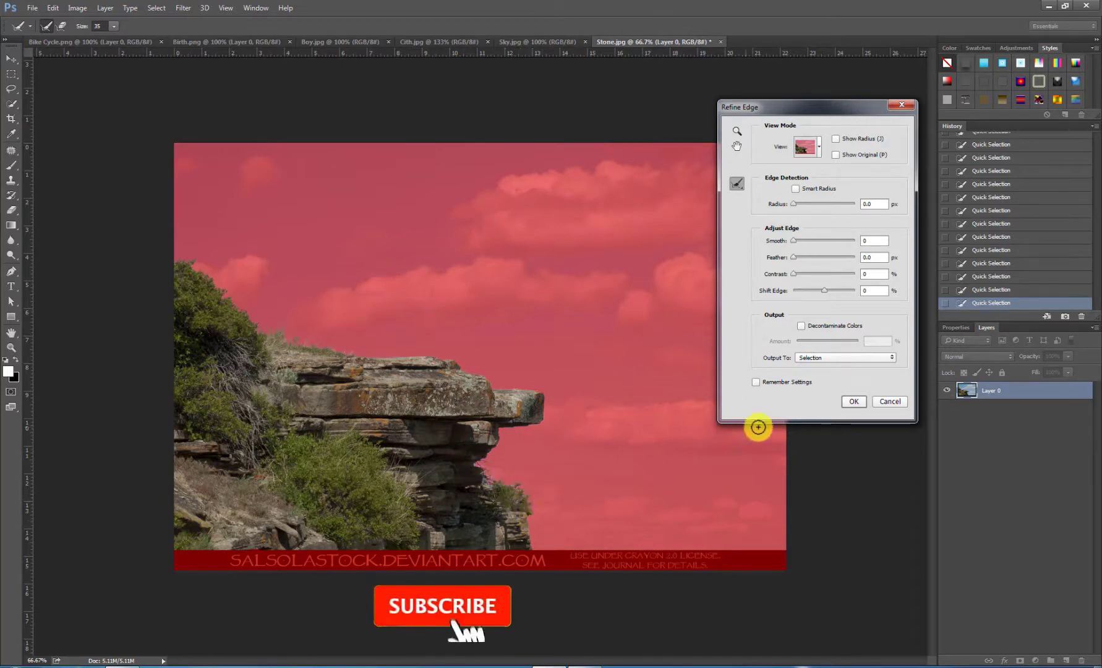
Step: Accept the refined edge of the rock cliff selection in Stone.jpg, clear everything outside it, and deselect
click(853, 400)
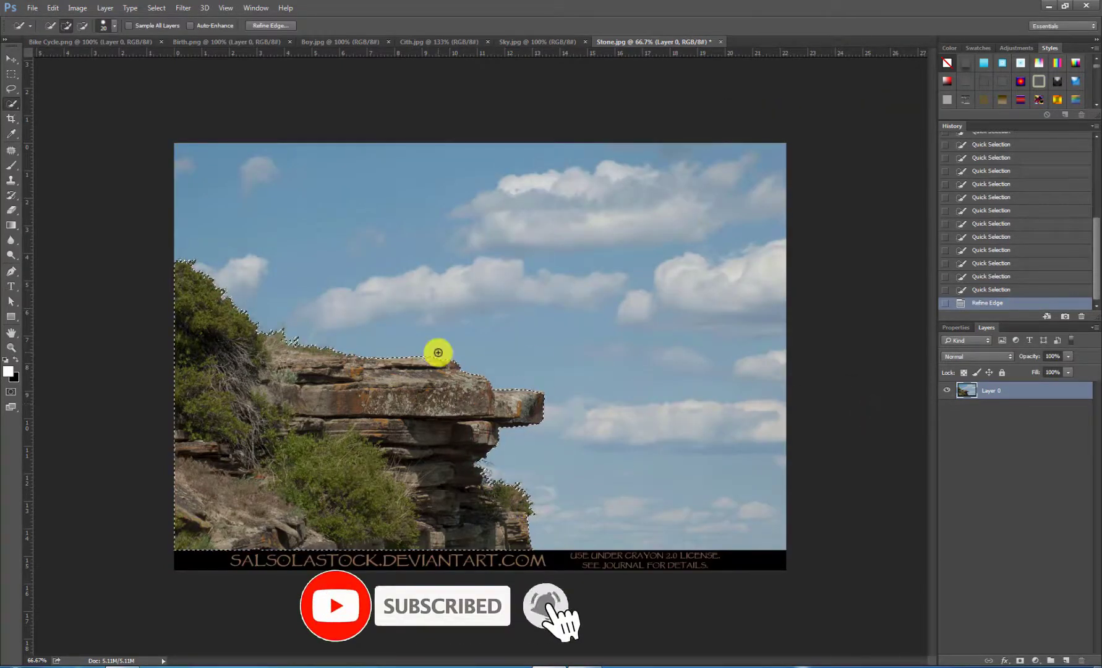
click(17, 65)
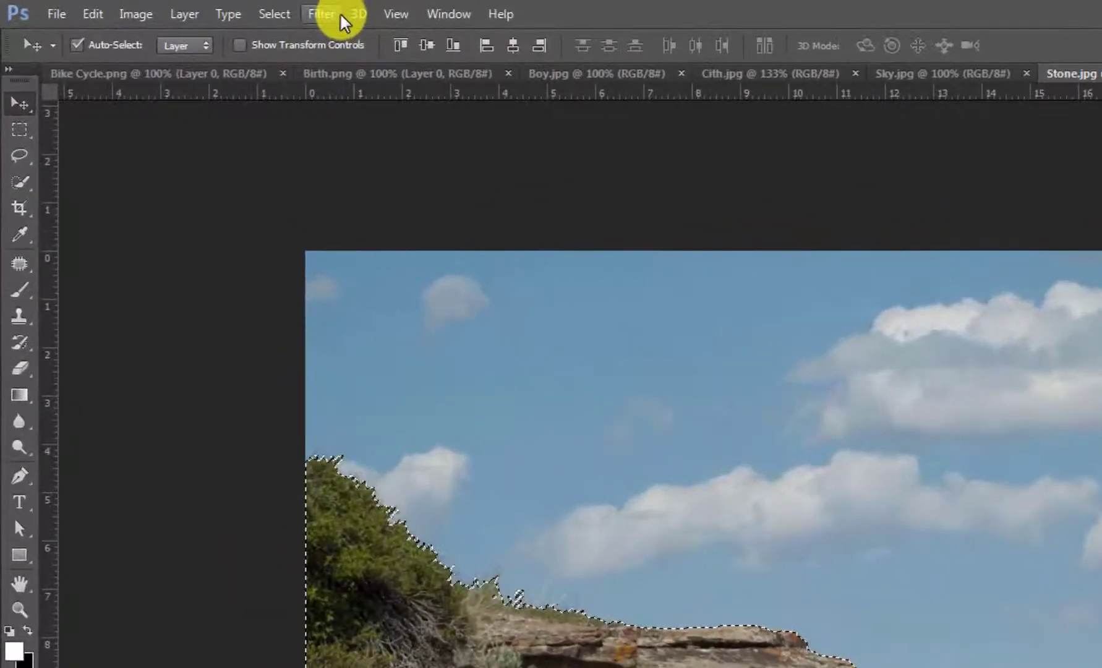
click(190, 12)
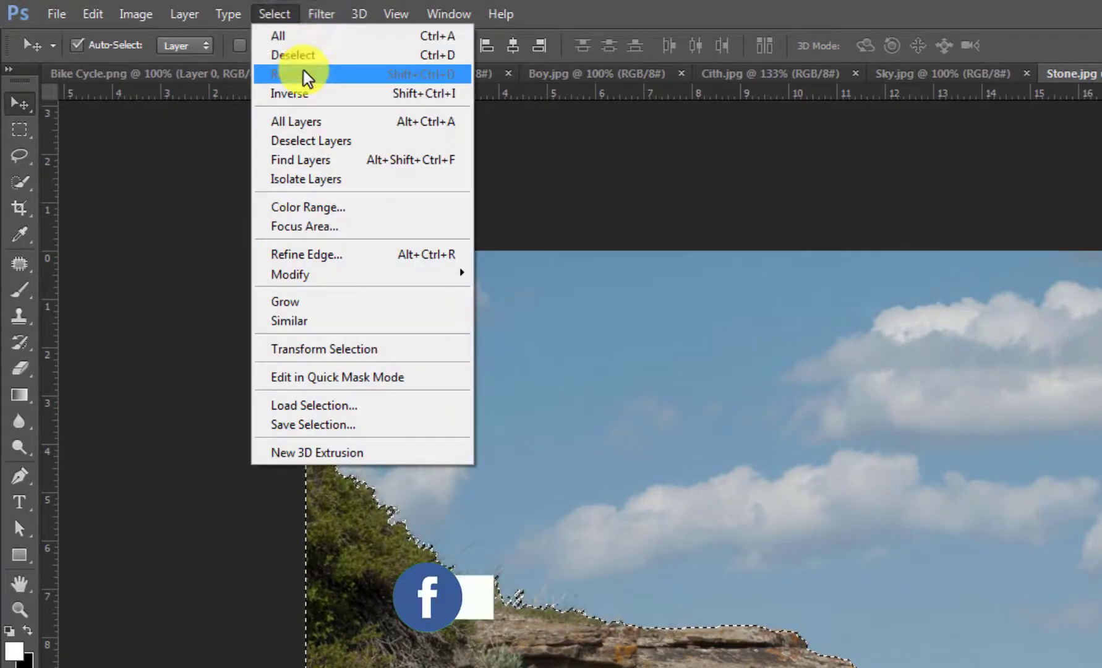
click(305, 94)
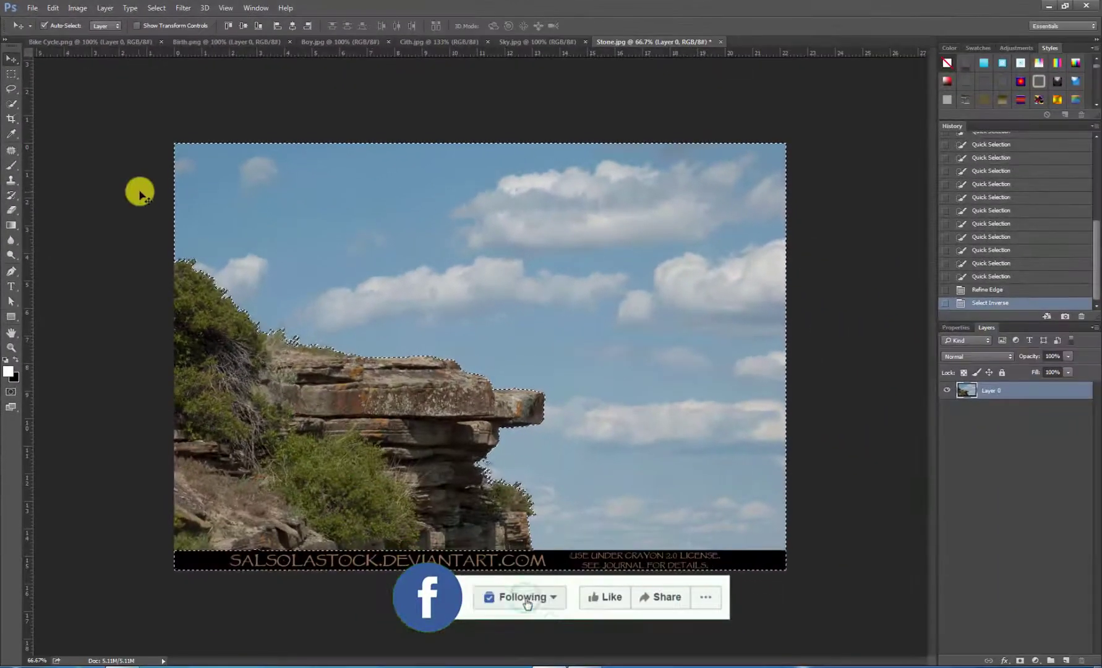
key(Delete)
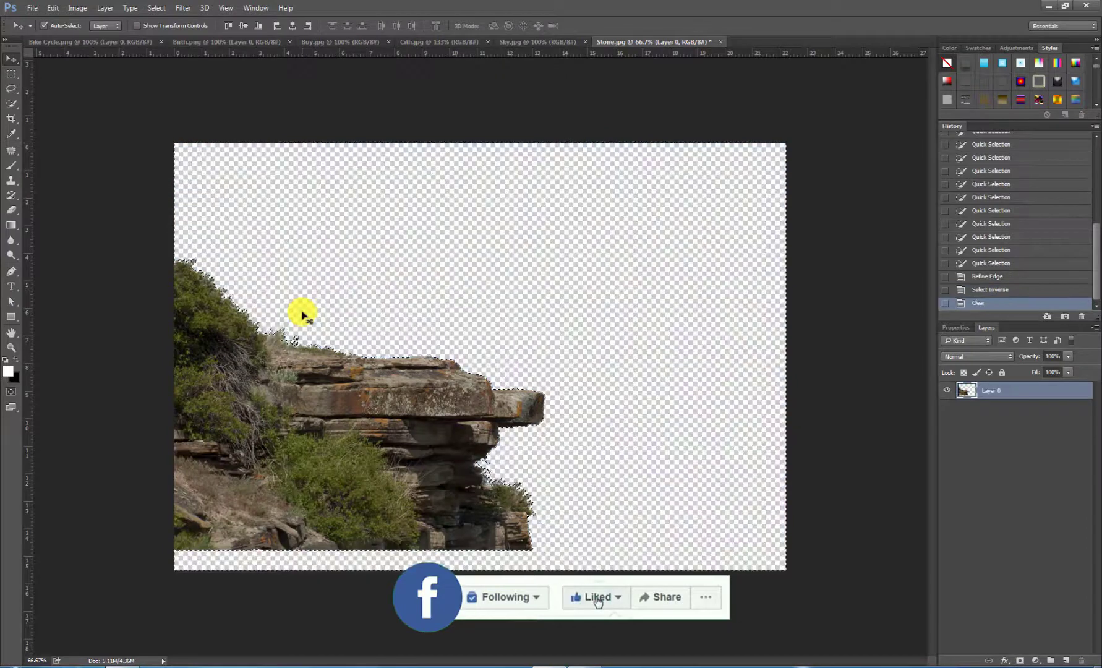
click(156, 8)
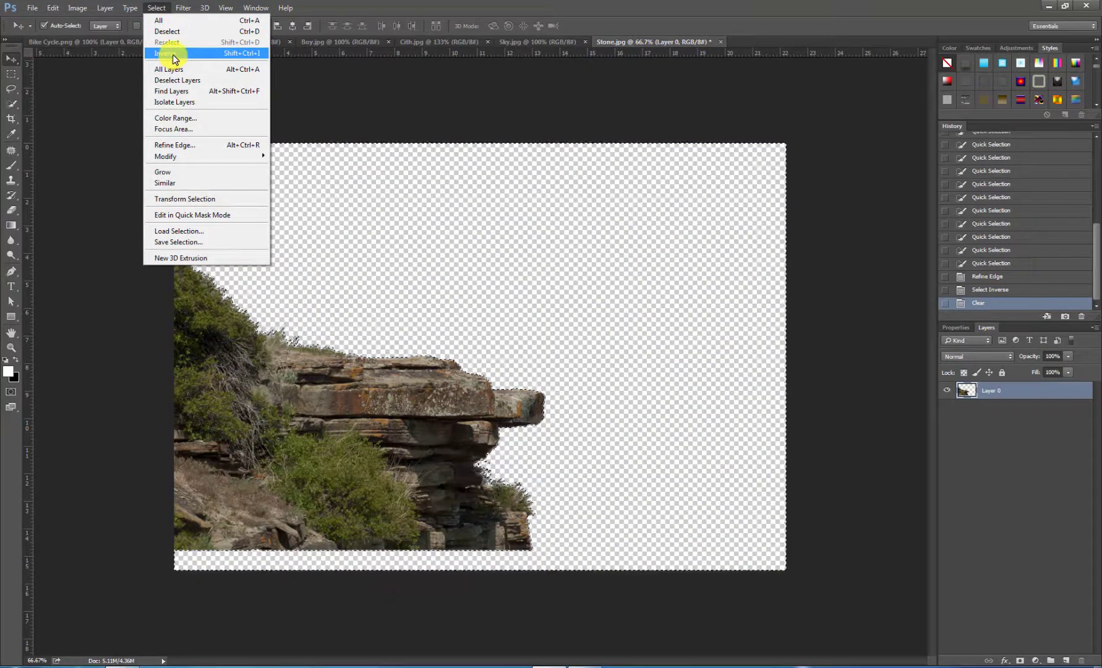
click(172, 32)
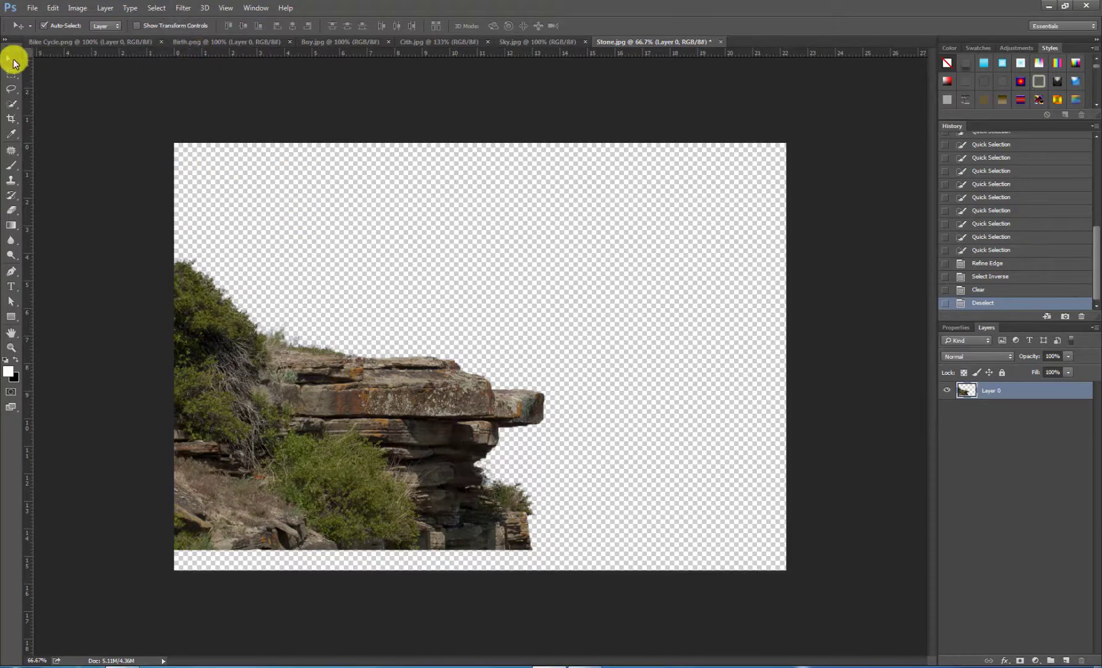
Step: Copy the cut-out cliff into Cith.jpg and scale it to about 64% width and 49% height in the image's lower-left corner
drag(315, 392, 445, 310)
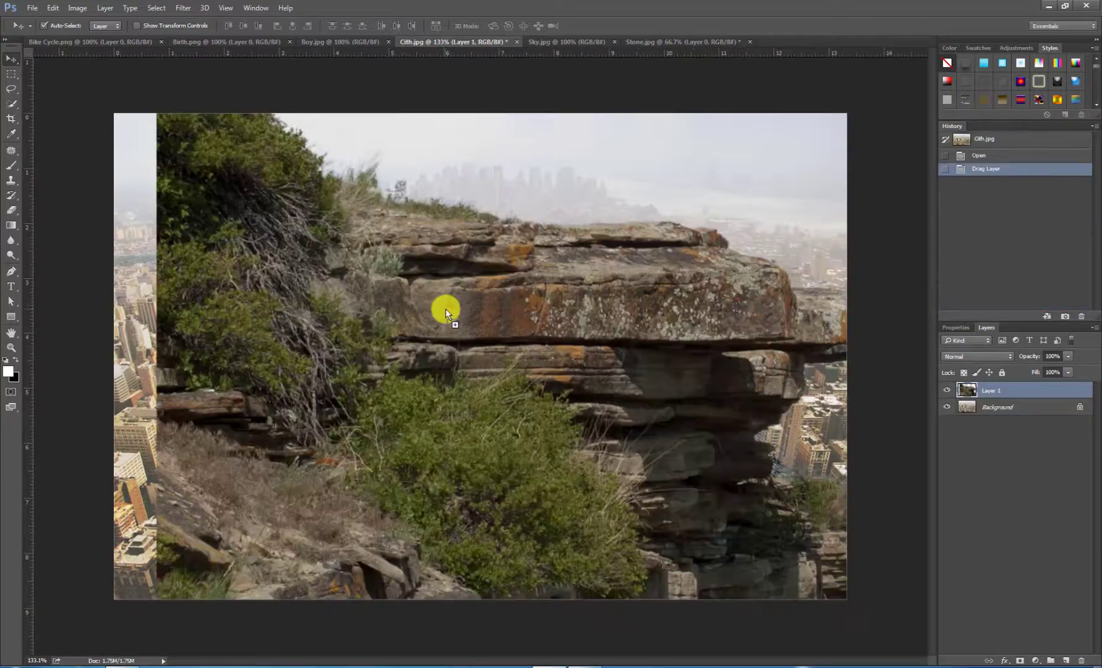
key(ctrl+0)
key(ctrl+t)
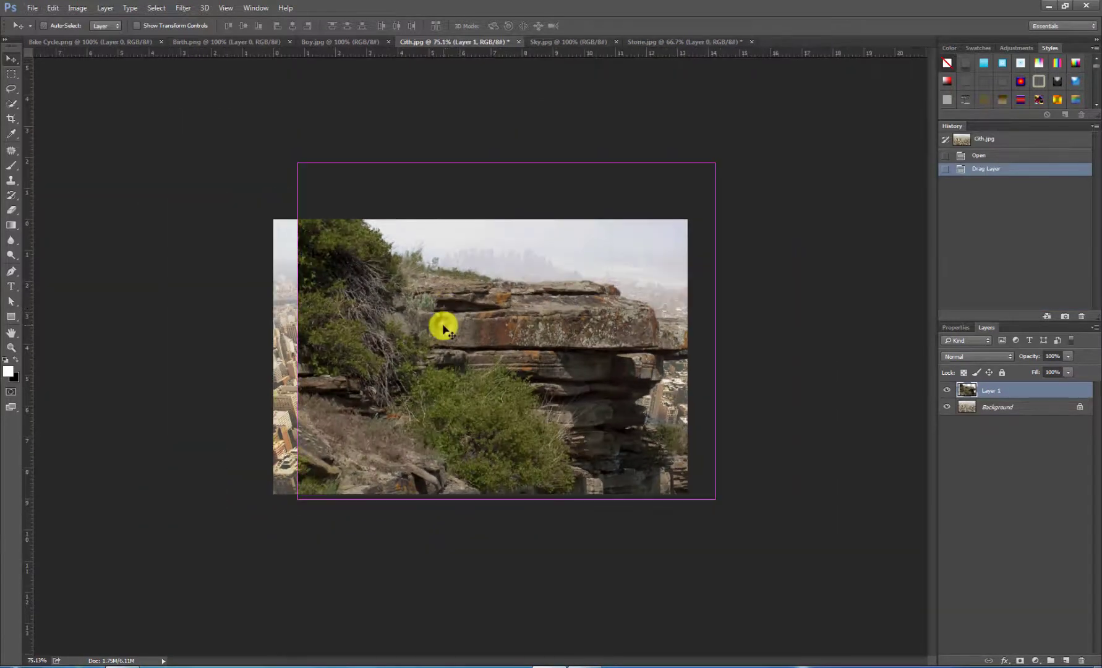
drag(399, 285, 374, 278)
drag(688, 157, 484, 327)
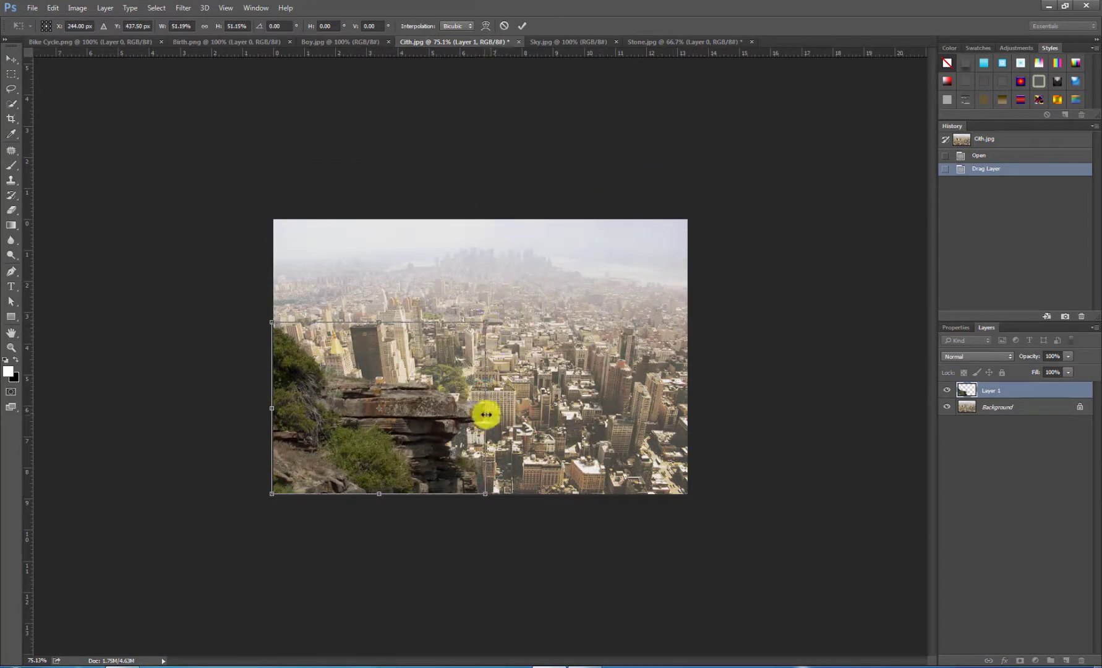
drag(484, 410, 541, 408)
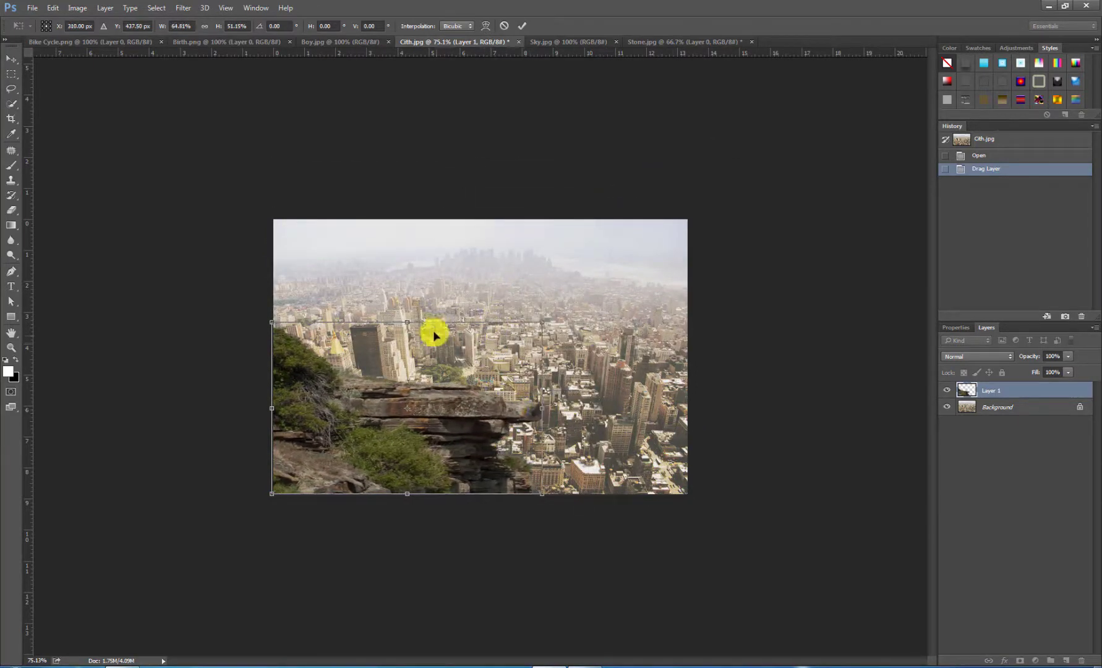
mouse_move(408, 322)
mouse_down()
mouse_move(406, 338)
mouse_move(408, 327)
mouse_up()
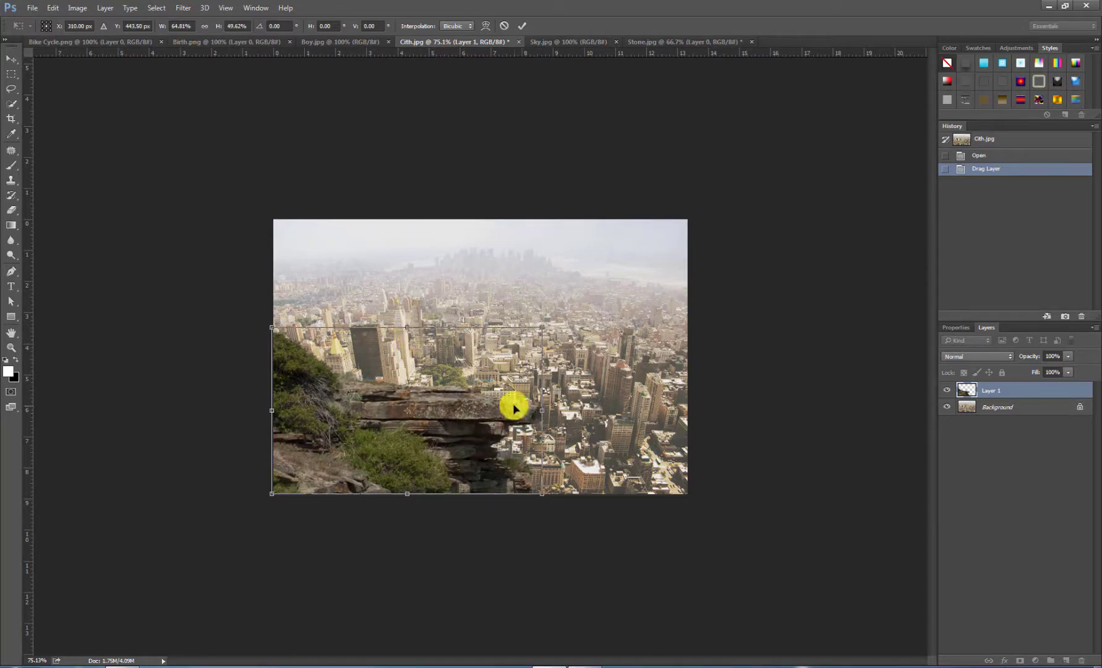
mouse_move(539, 410)
mouse_down()
mouse_move(550, 411)
mouse_move(541, 409)
mouse_up()
drag(409, 326, 409, 331)
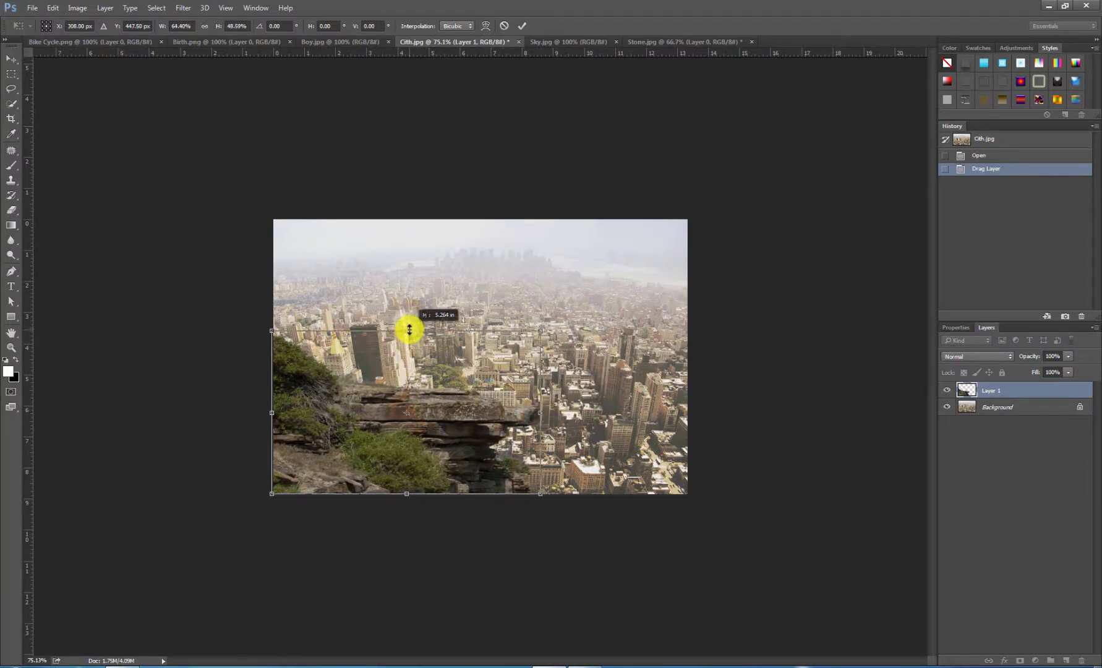
click(523, 24)
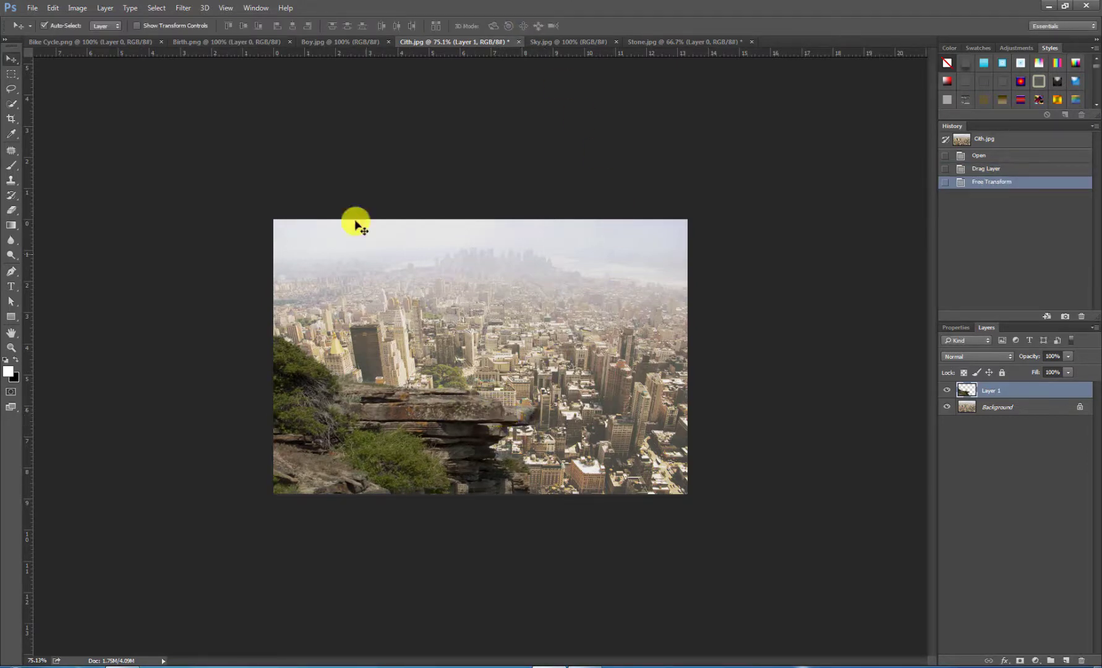
Step: Unlock the Background of Boy.jpg as an editable layer, with the Quick Selection tool active
click(318, 43)
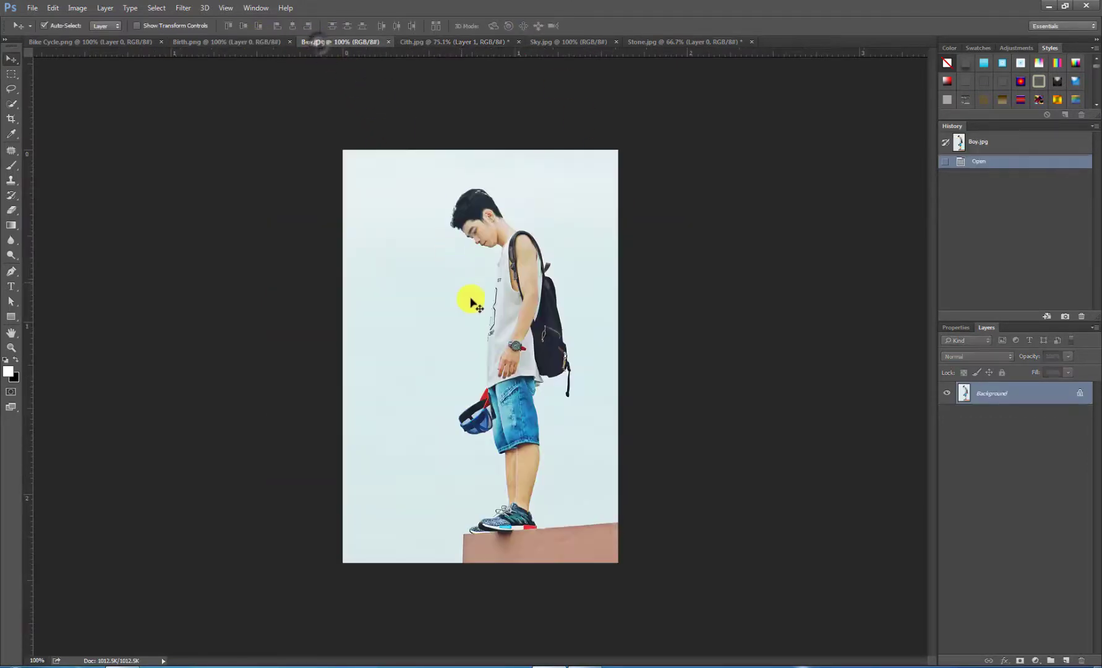
click(11, 104)
click(1078, 392)
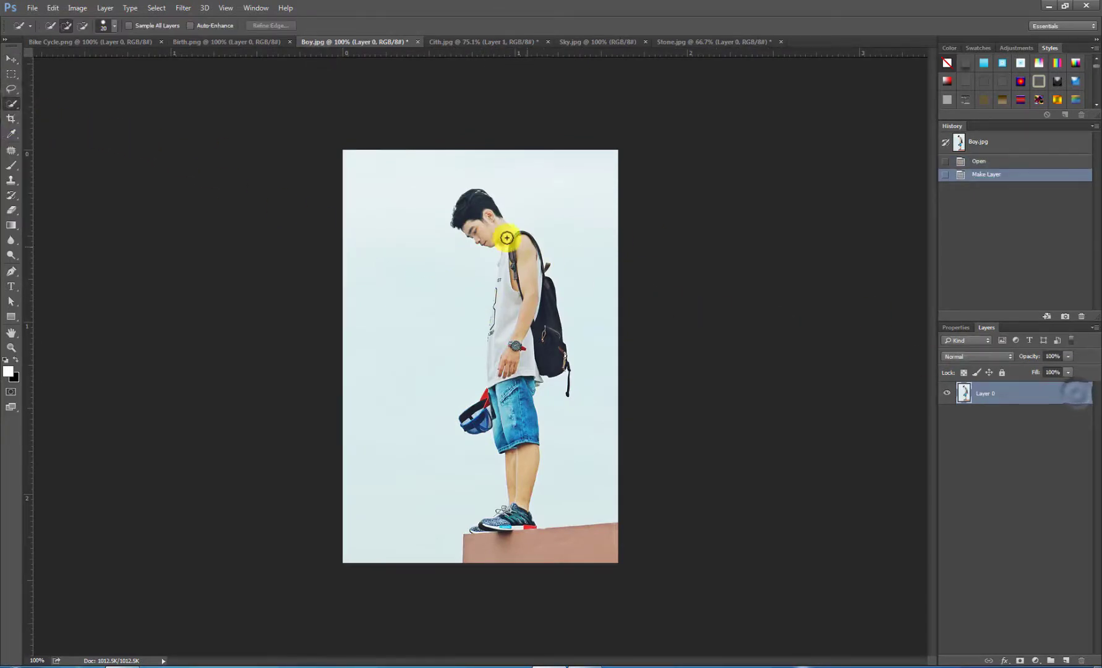
Step: Quick-select the boy's head, shirt, arm, backpack, shorts, legs and held cap using a 9 px brush
scroll(481, 226, up, 5)
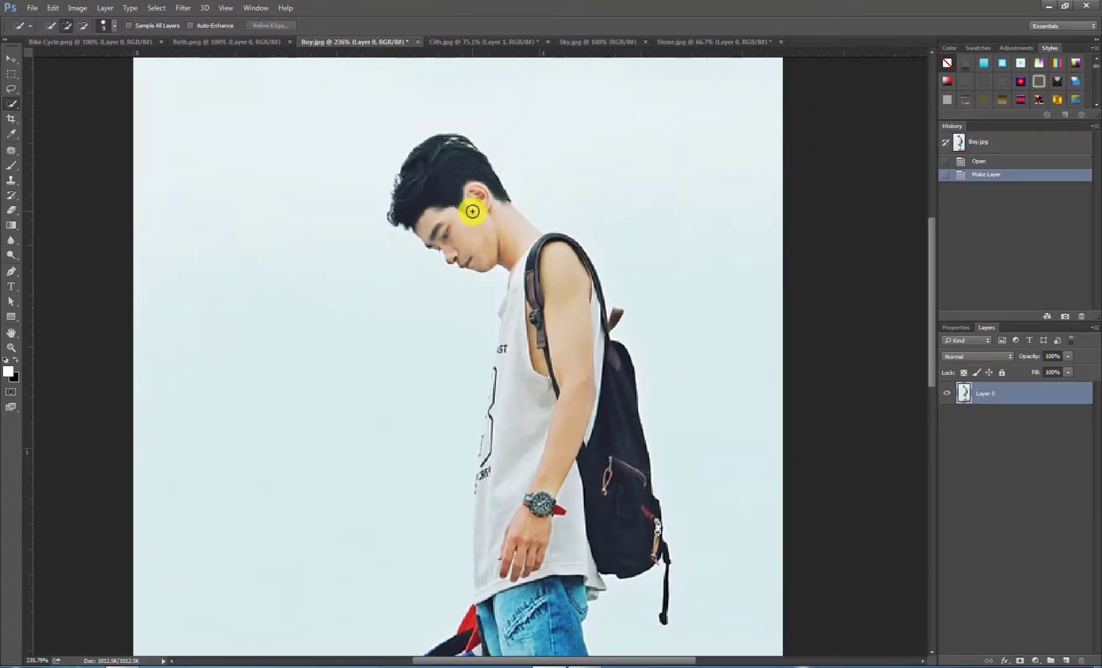
mouse_move(429, 172)
mouse_down()
mouse_move(428, 162)
mouse_move(429, 172)
mouse_up()
drag(465, 214, 467, 221)
drag(546, 273, 539, 252)
drag(533, 322, 537, 337)
mouse_move(610, 356)
mouse_down()
mouse_move(593, 487)
mouse_move(583, 490)
mouse_up()
mouse_move(574, 409)
mouse_down()
mouse_move(539, 428)
mouse_move(521, 495)
mouse_move(534, 525)
mouse_up()
Step: Extend the quick selection over the boy's shoes, shirt front, and the backpack's lower edge and hanging strap
scroll(536, 529, down, 4)
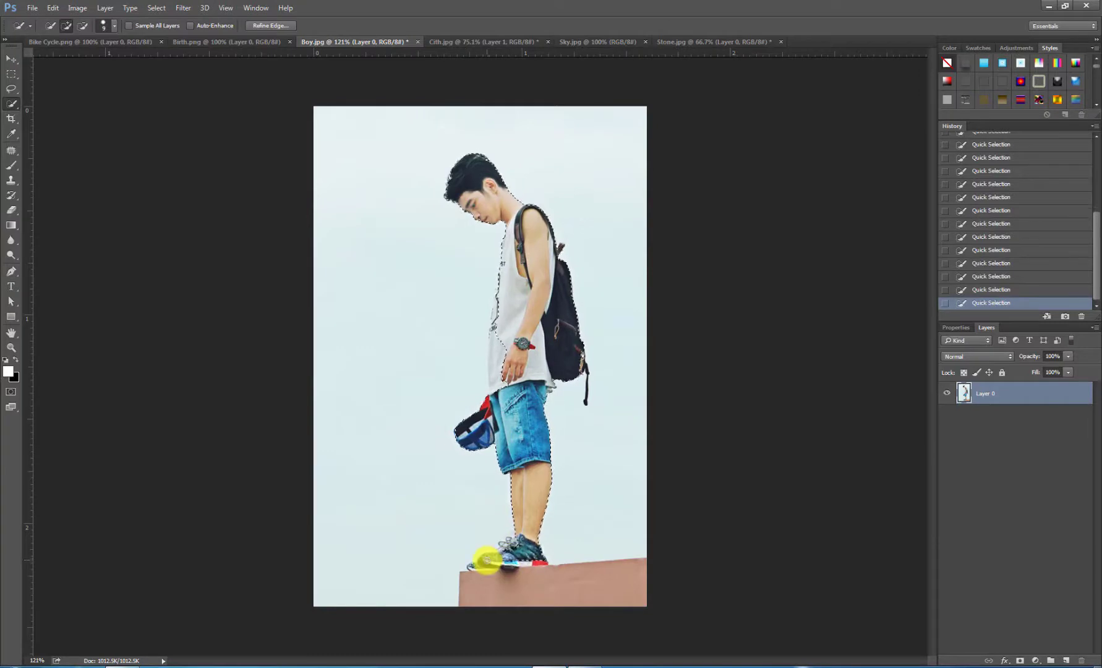
drag(487, 565, 530, 563)
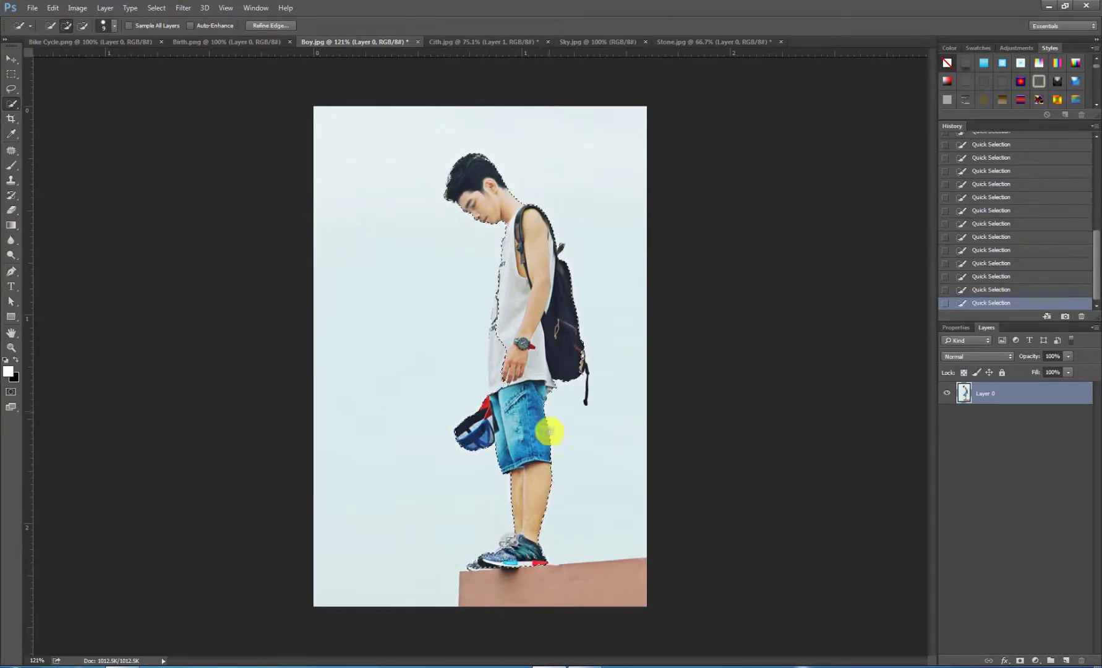
drag(578, 361, 583, 369)
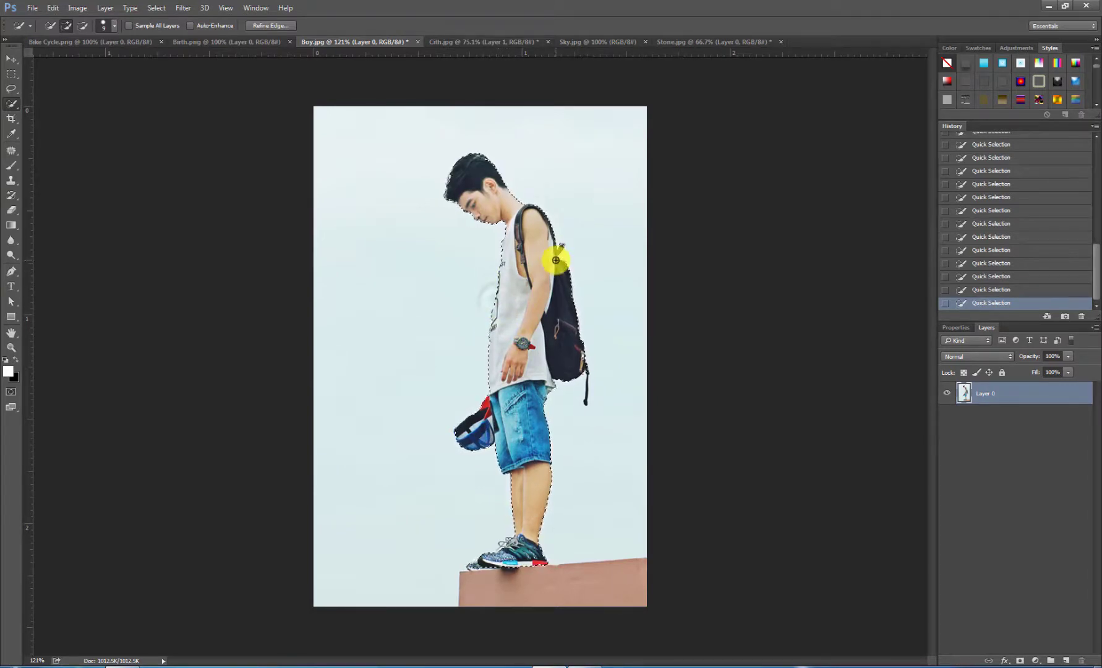
click(589, 374)
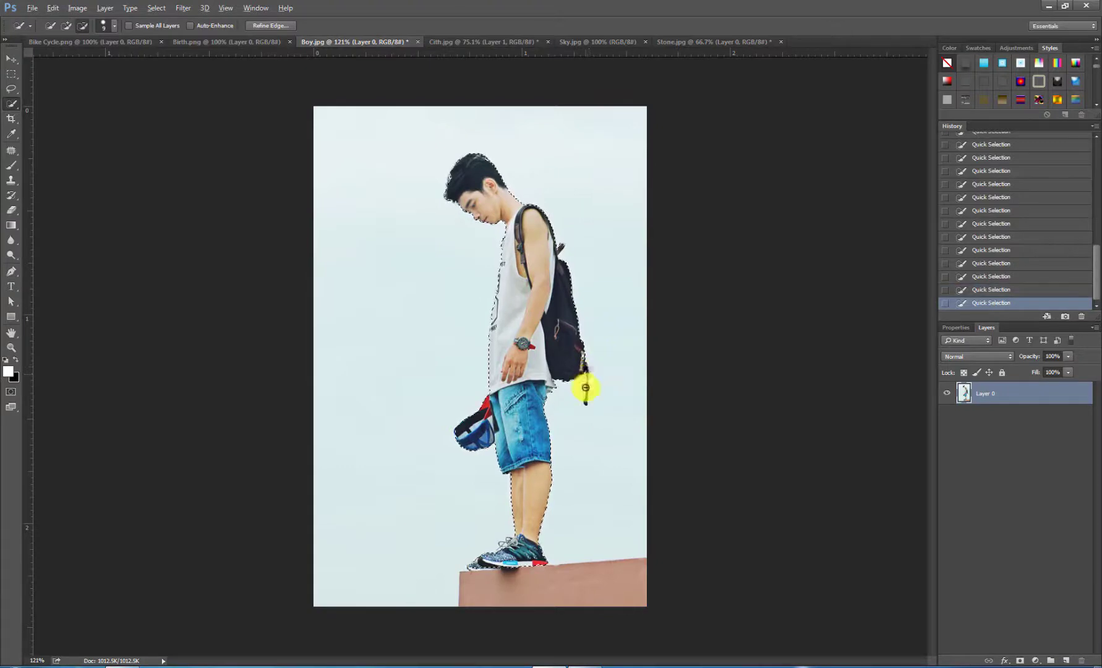
scroll(587, 387, up, 9)
click(613, 378)
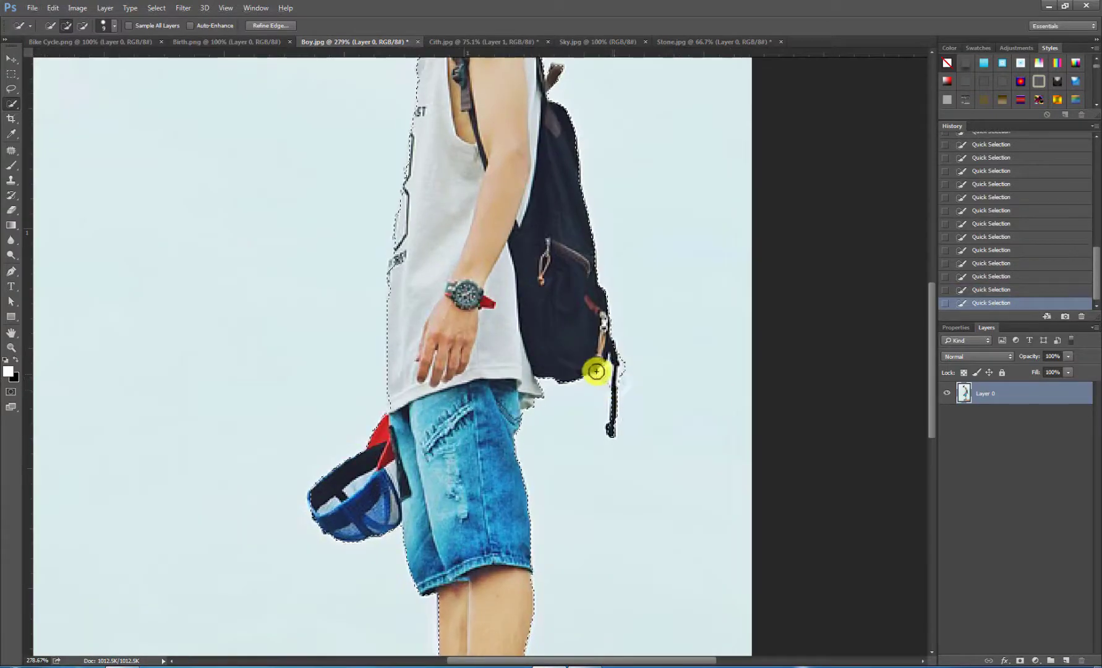
scroll(428, 238, down, 3)
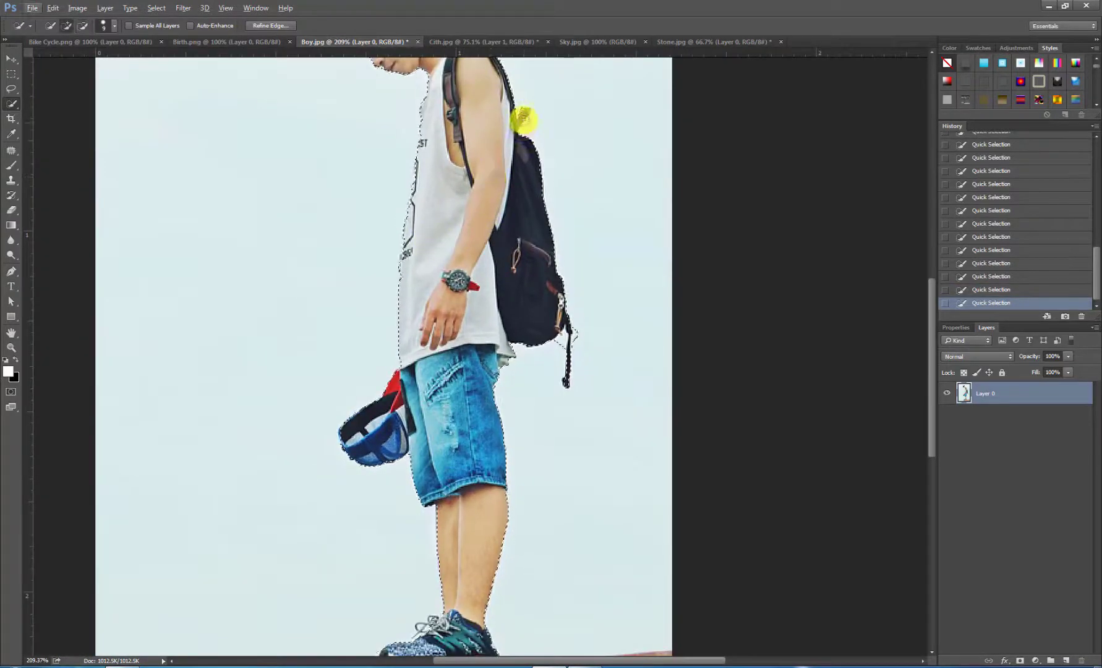
scroll(479, 130, down, 3)
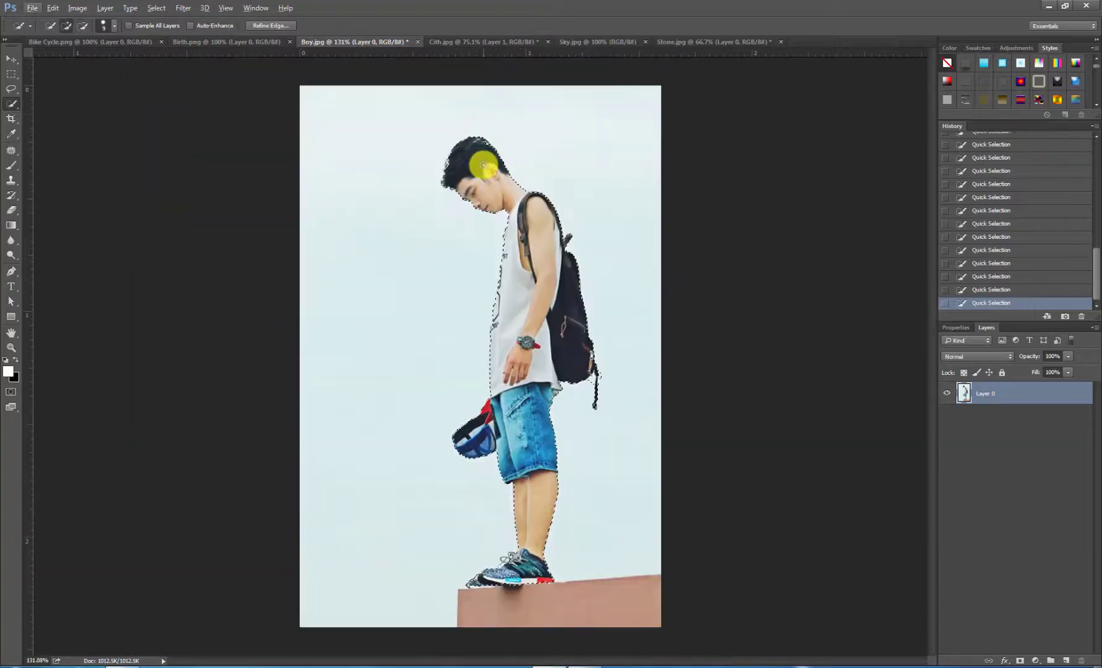
Step: Feather the selection around the boy
right_click(520, 353)
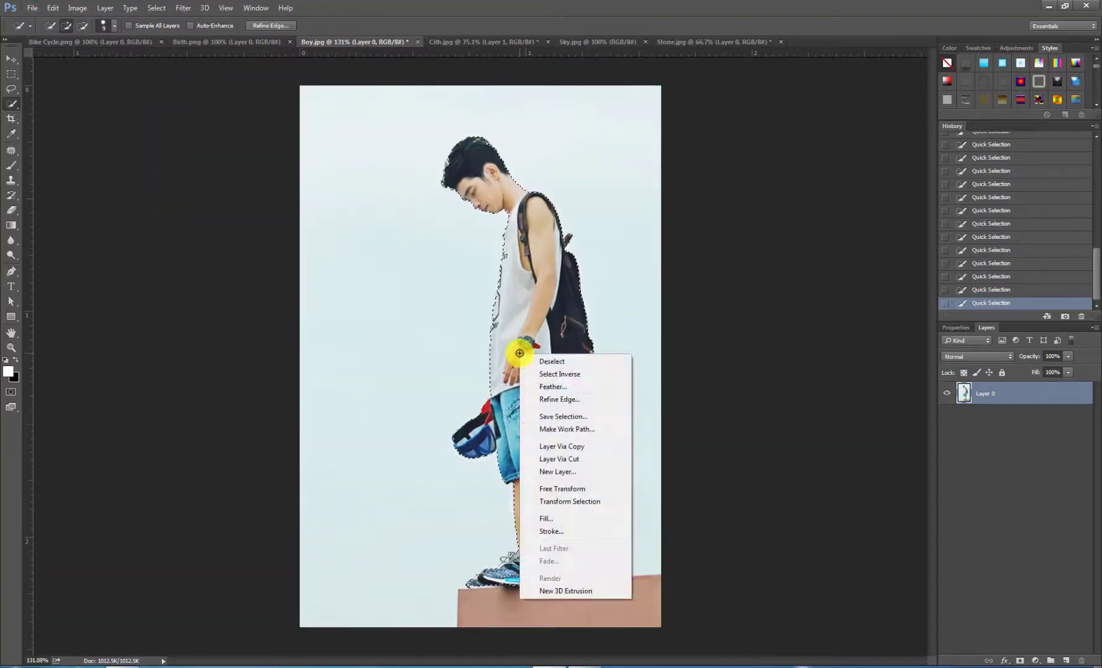
click(553, 387)
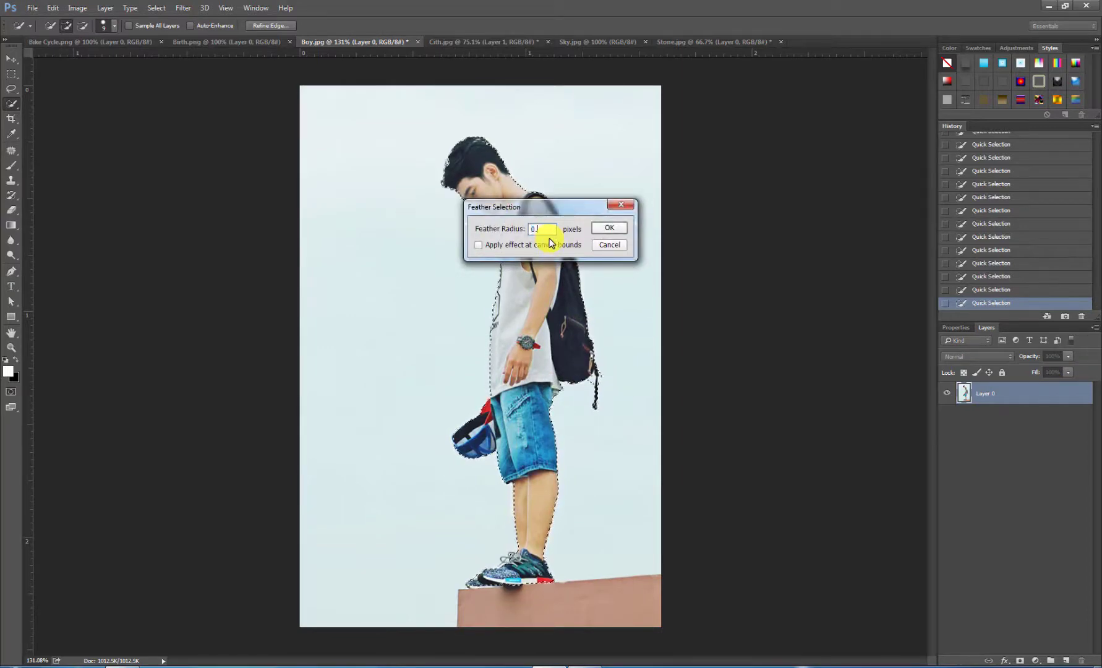
key(Return)
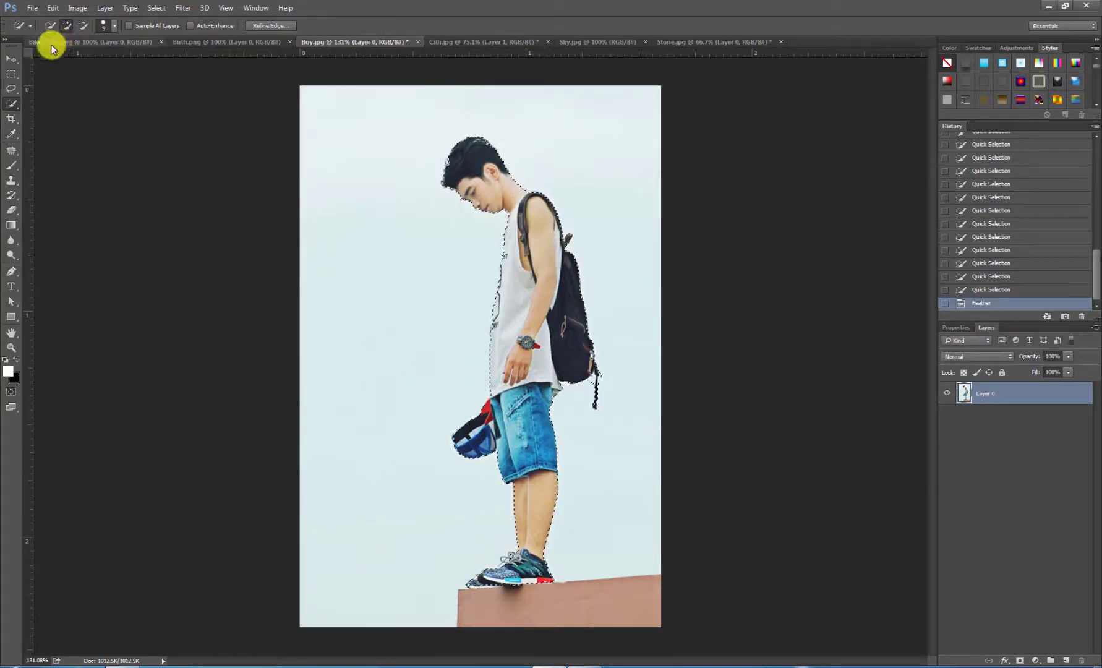
Step: Subtract the stray background areas around the backpack's hanging strap from the selection with the Lasso tool
click(12, 90)
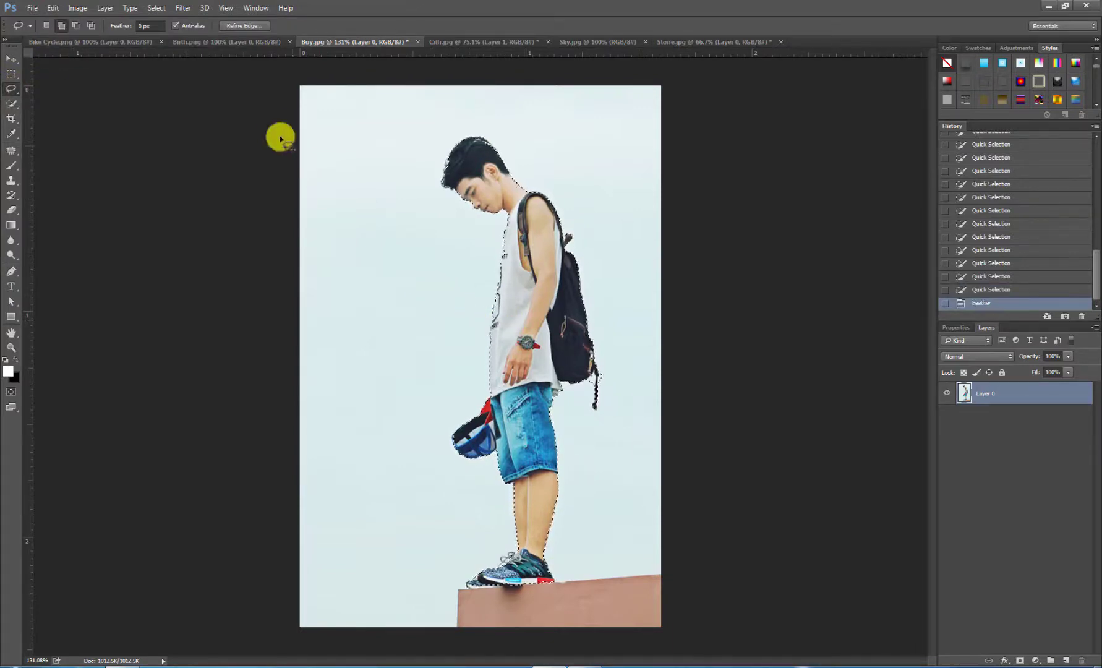
click(76, 25)
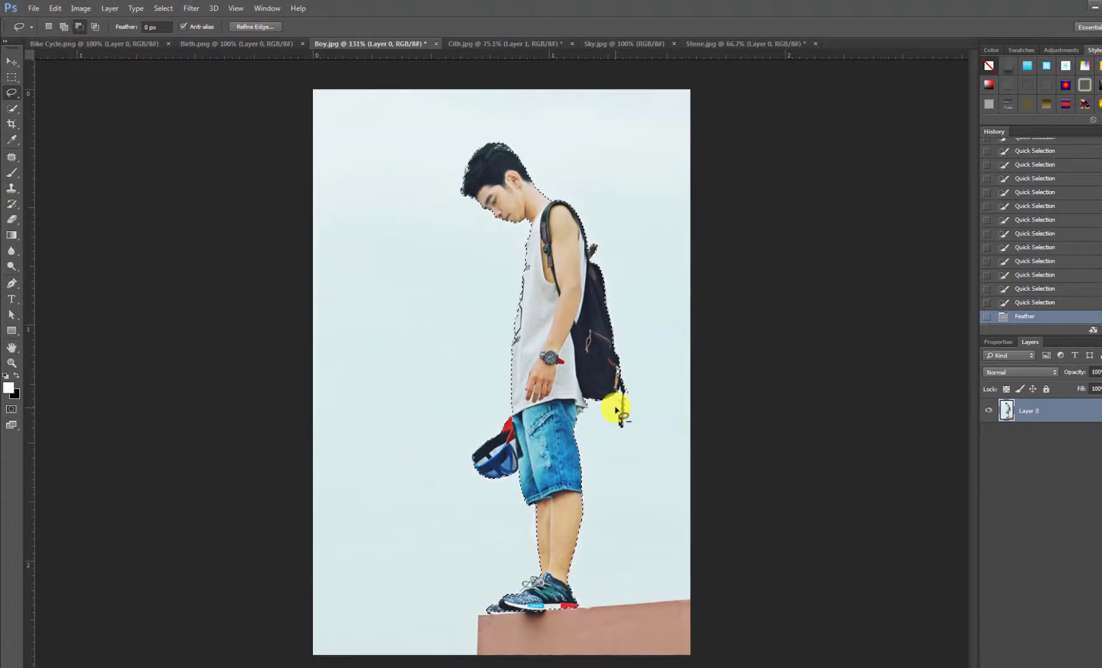
scroll(618, 411, up, 5)
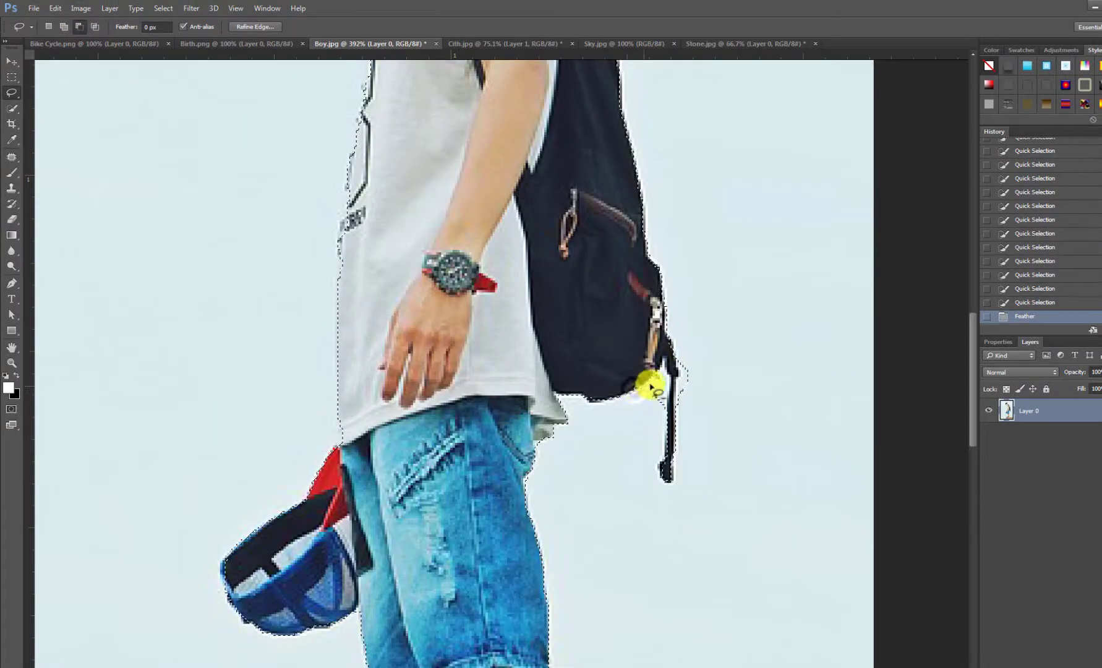
mouse_move(662, 411)
mouse_down()
mouse_move(680, 356)
mouse_move(681, 402)
mouse_move(691, 370)
mouse_up()
Step: Add the missed lettering and front edge of the boy's shirt to the selection with the Lasso tool
scroll(369, 207, down, 2)
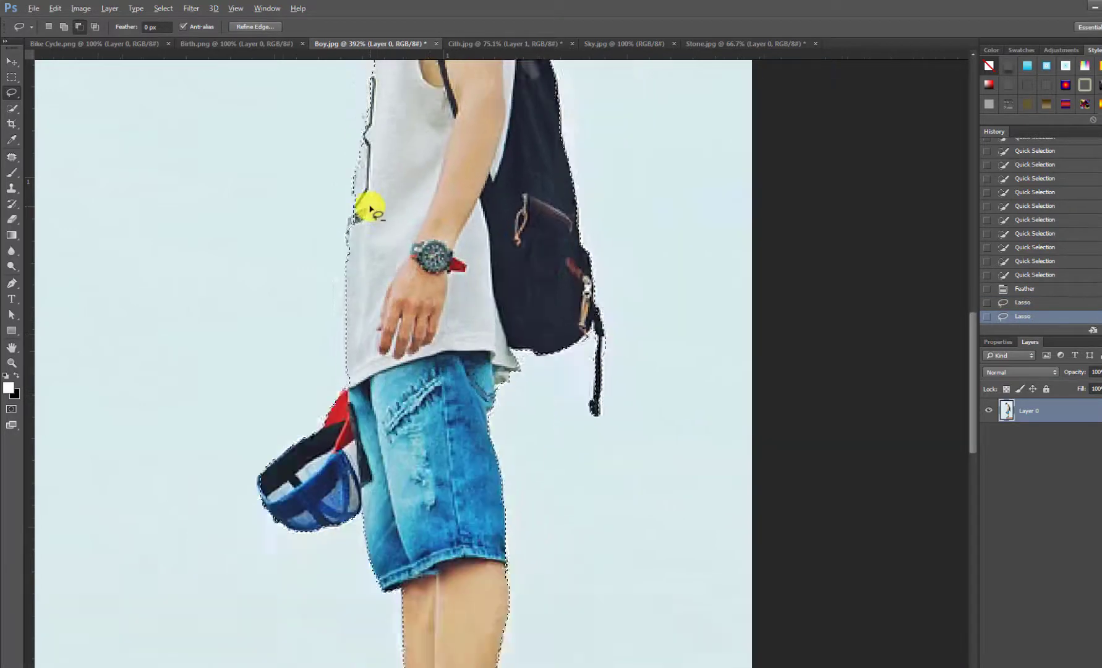
scroll(369, 207, down, 4)
scroll(423, 165, up, 3)
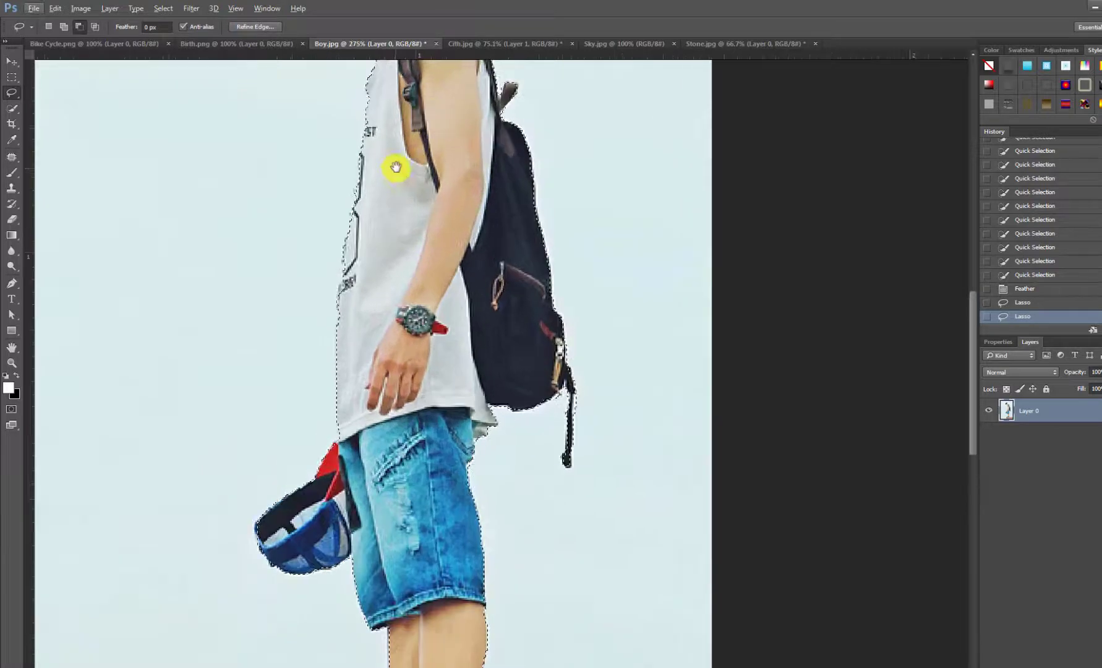
drag(396, 167, 452, 297)
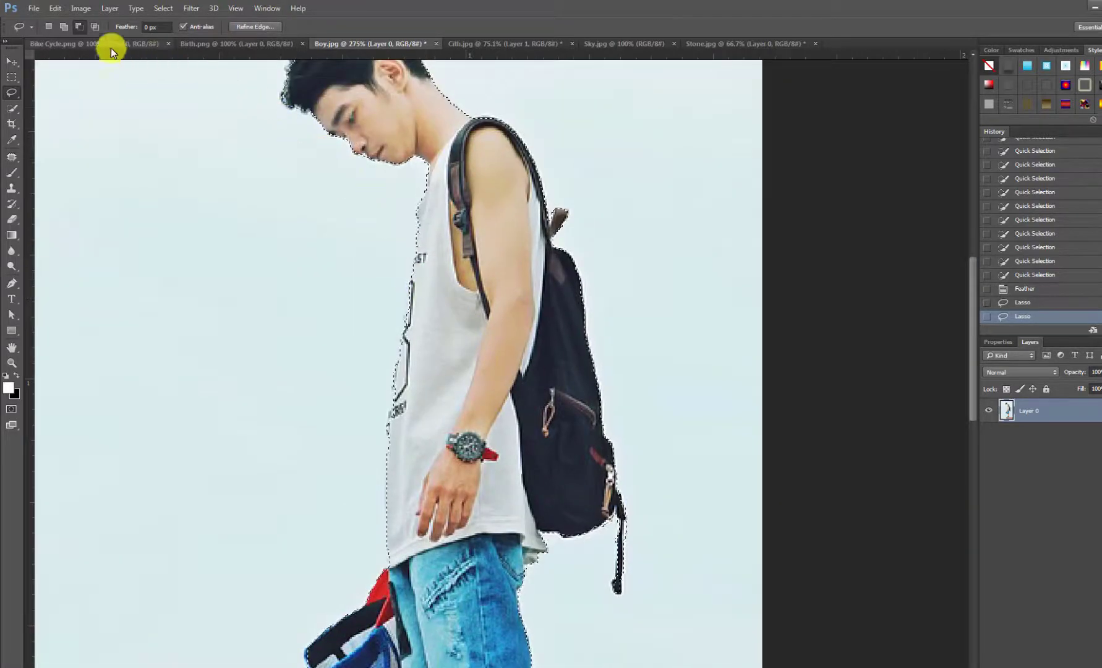
click(64, 26)
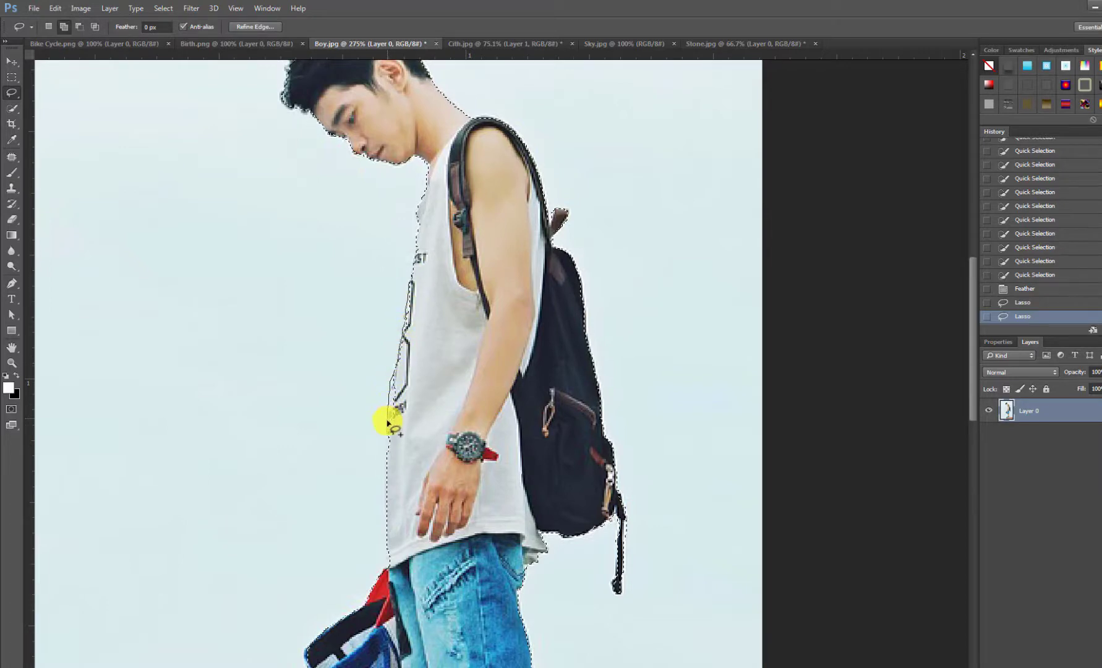
drag(388, 424, 390, 427)
scroll(389, 425, up, 3)
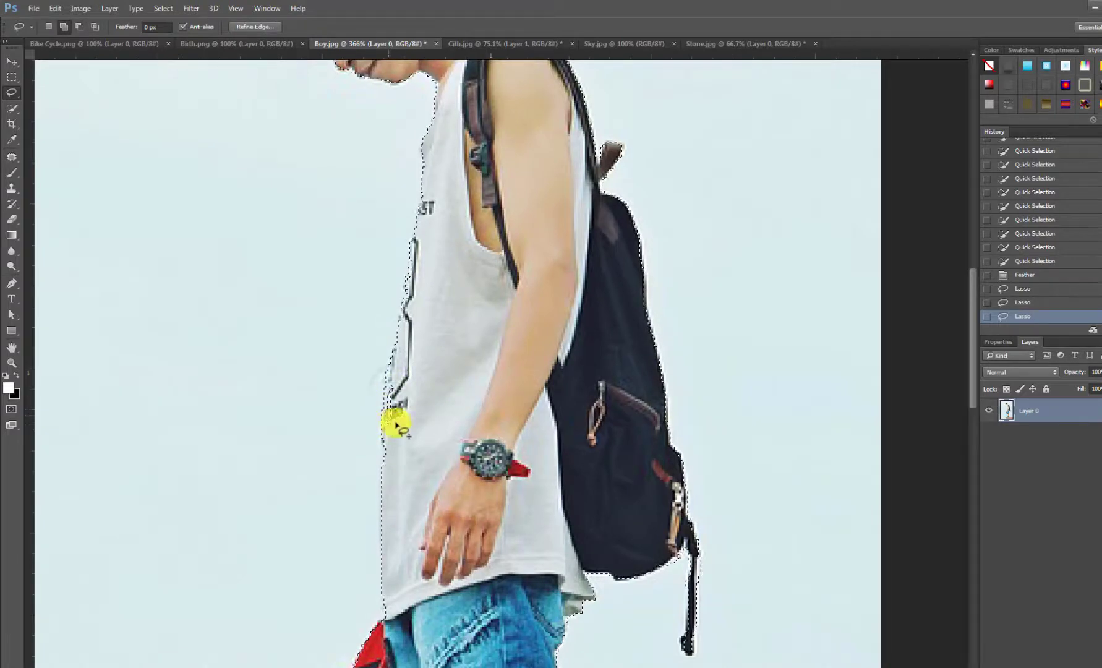
drag(399, 375, 401, 381)
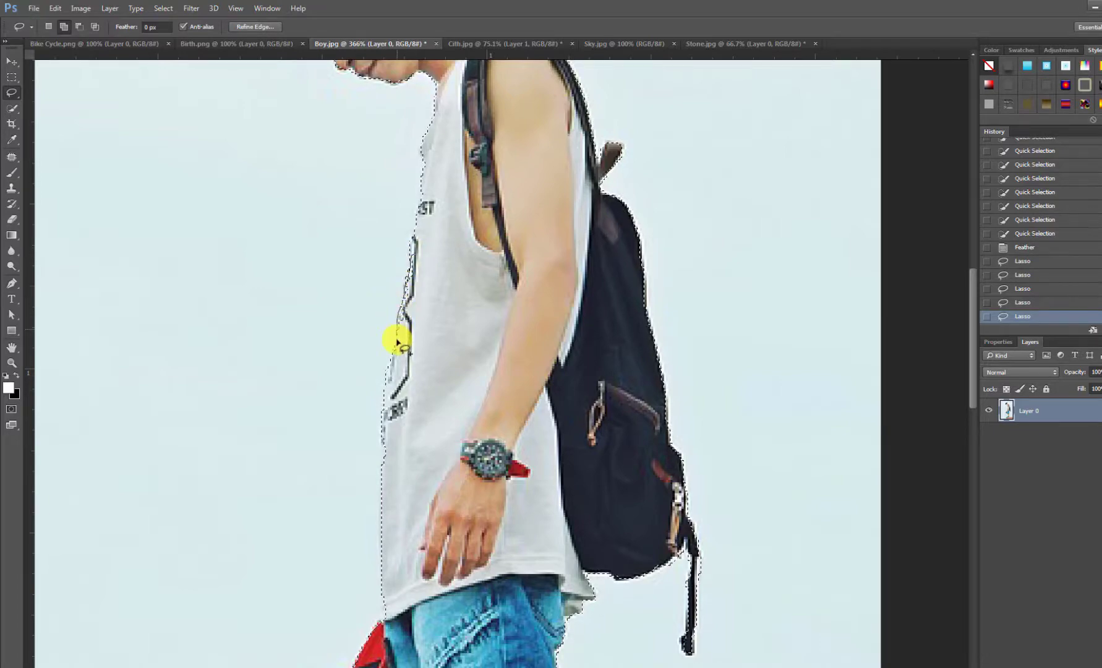
drag(448, 235, 442, 218)
scroll(442, 217, down, 5)
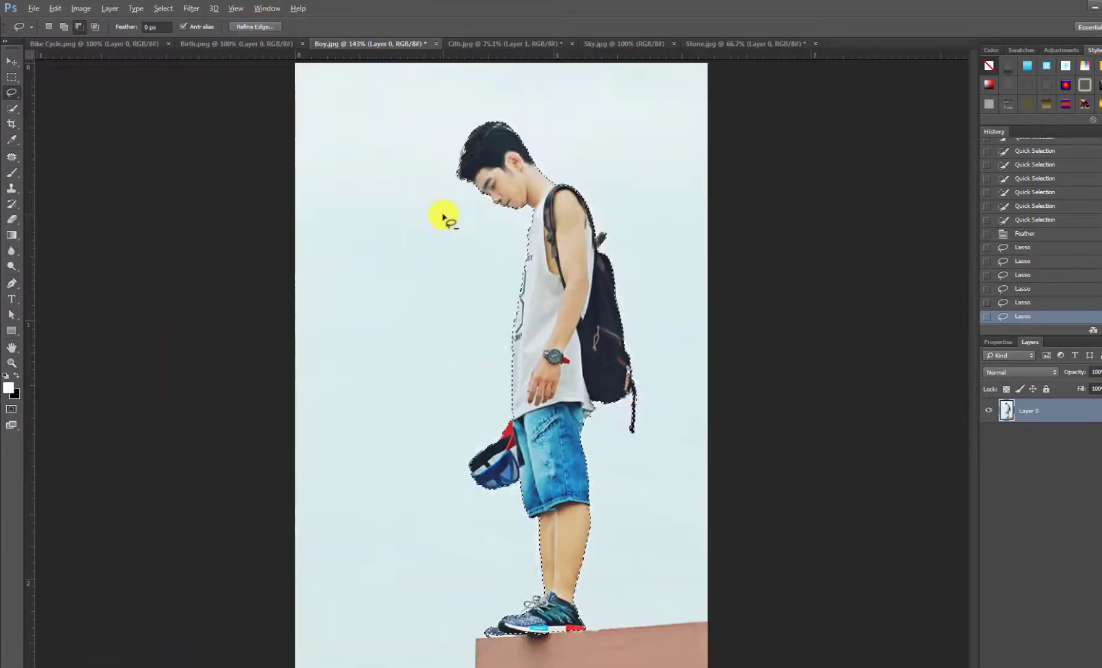
Step: Move the selected boy into the Cith.jpg composite and position him over the cliff
click(12, 61)
drag(563, 297, 523, 99)
drag(507, 370, 510, 344)
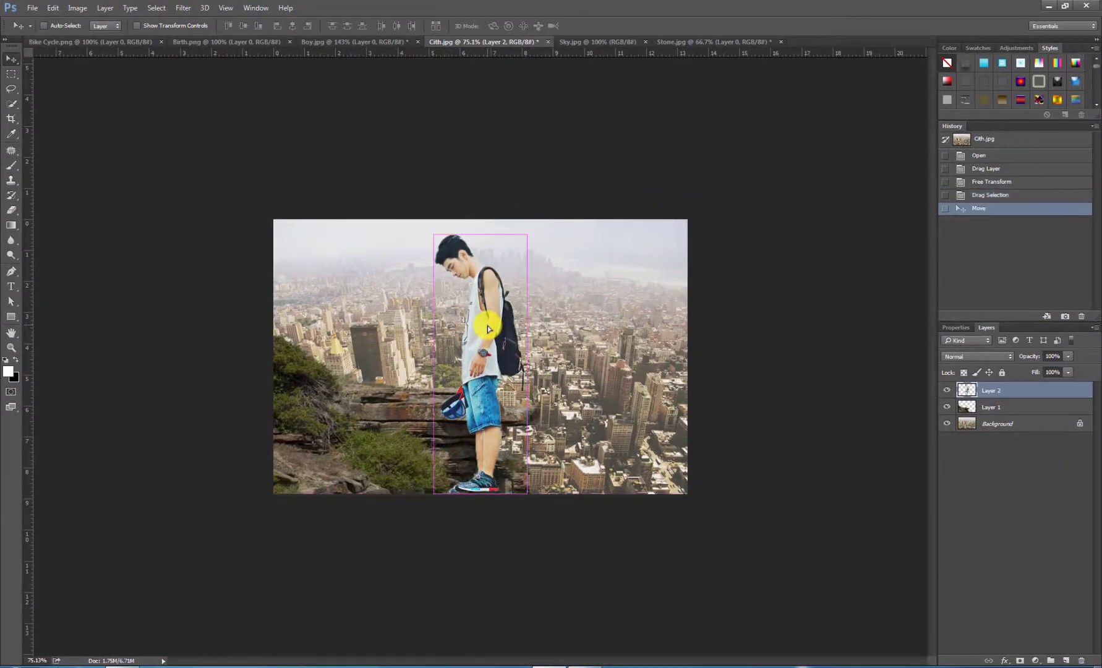
Step: Flip the boy horizontally, scale him to about 40%, and stand him on the tip of the cliff
key(ctrl+t)
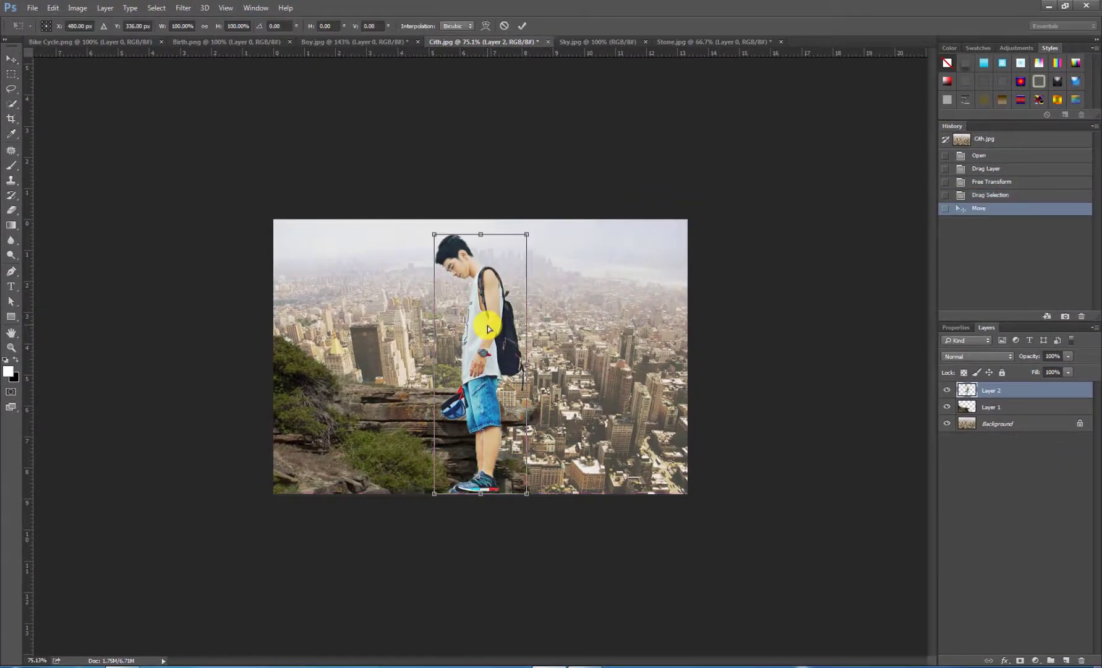
right_click(487, 326)
click(541, 499)
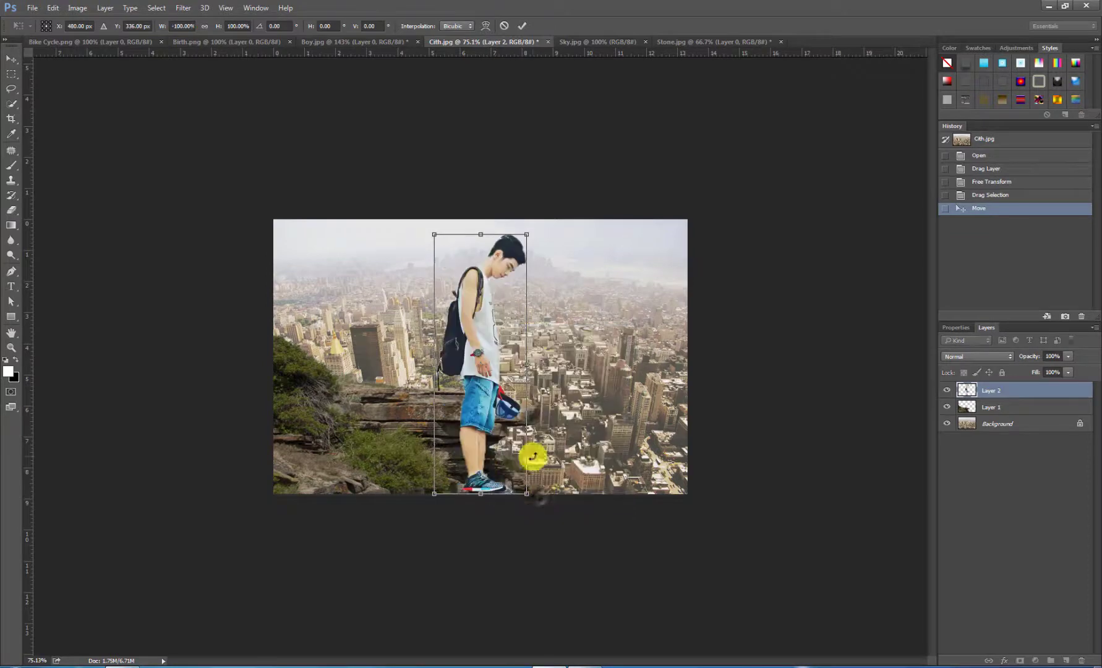
drag(434, 235, 508, 352)
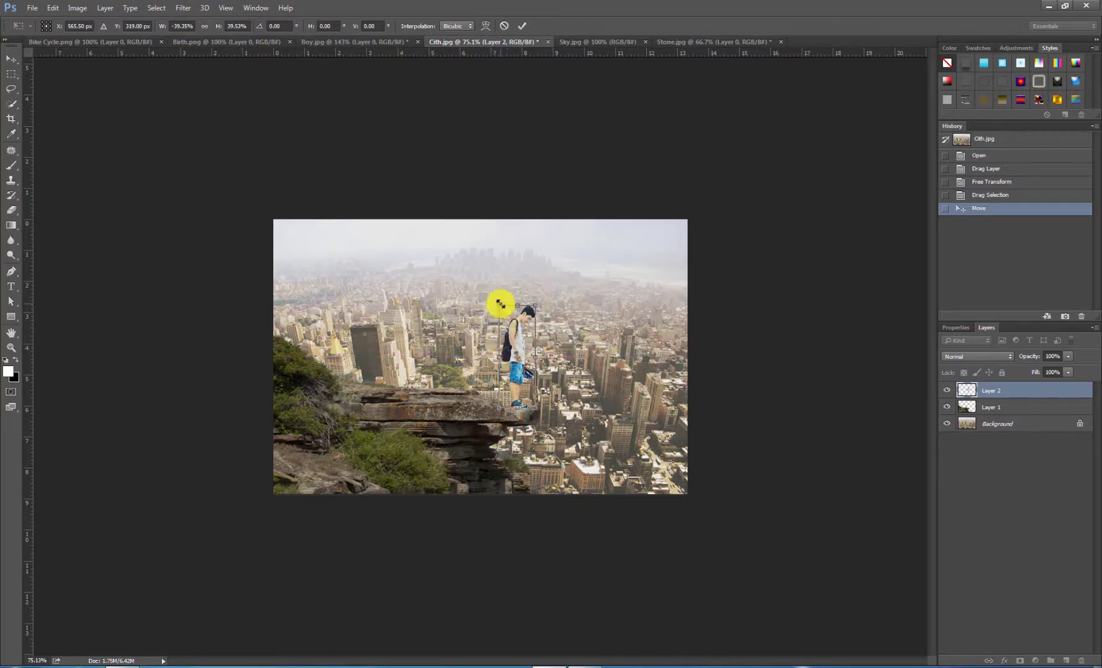
drag(499, 304, 497, 302)
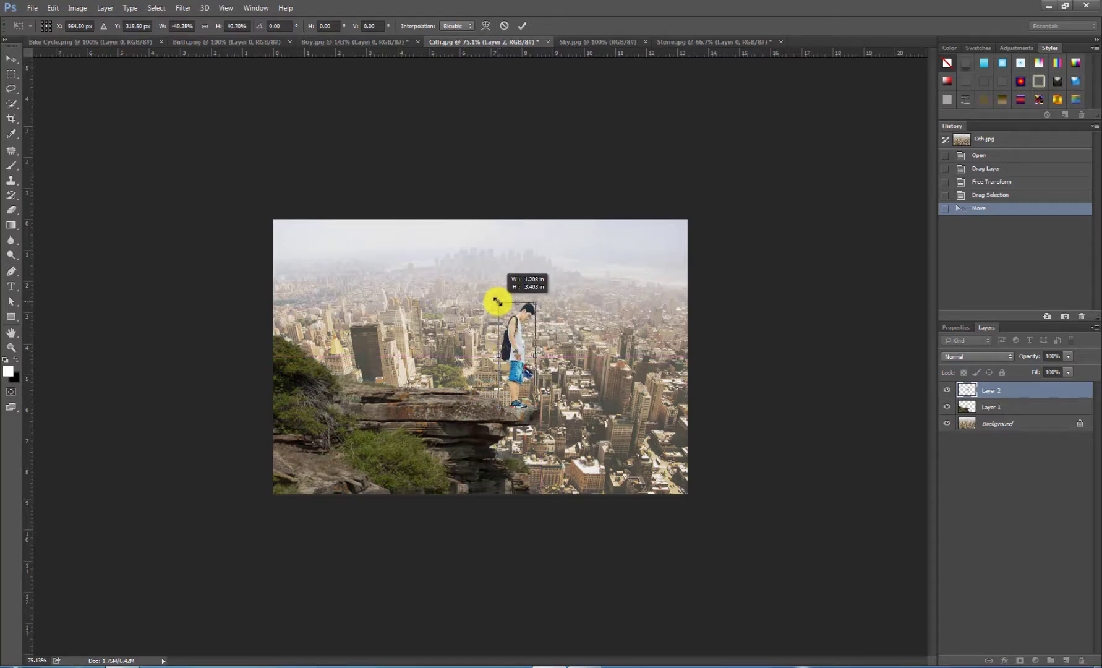
click(522, 26)
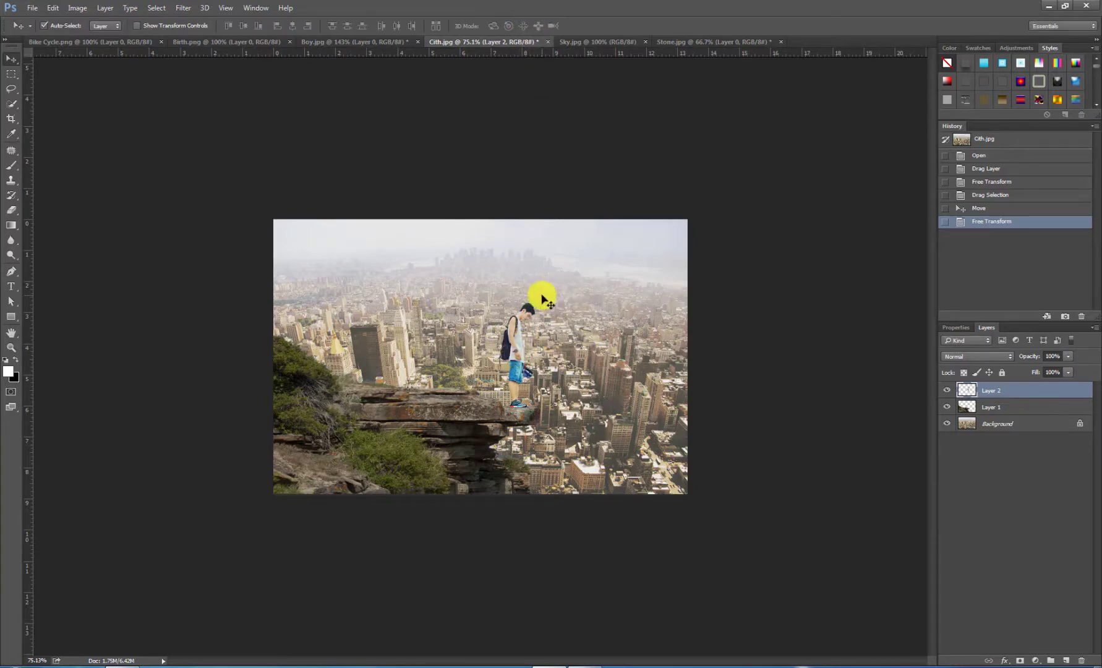
Step: Close the Stone.jpg document without saving its changes
click(578, 44)
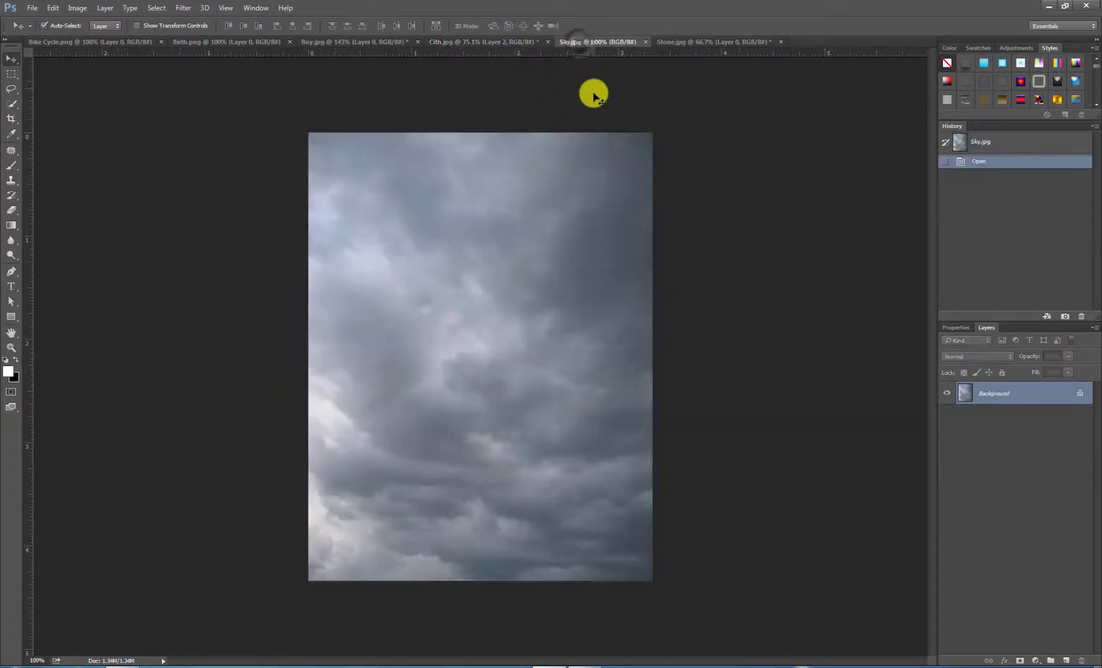
click(691, 42)
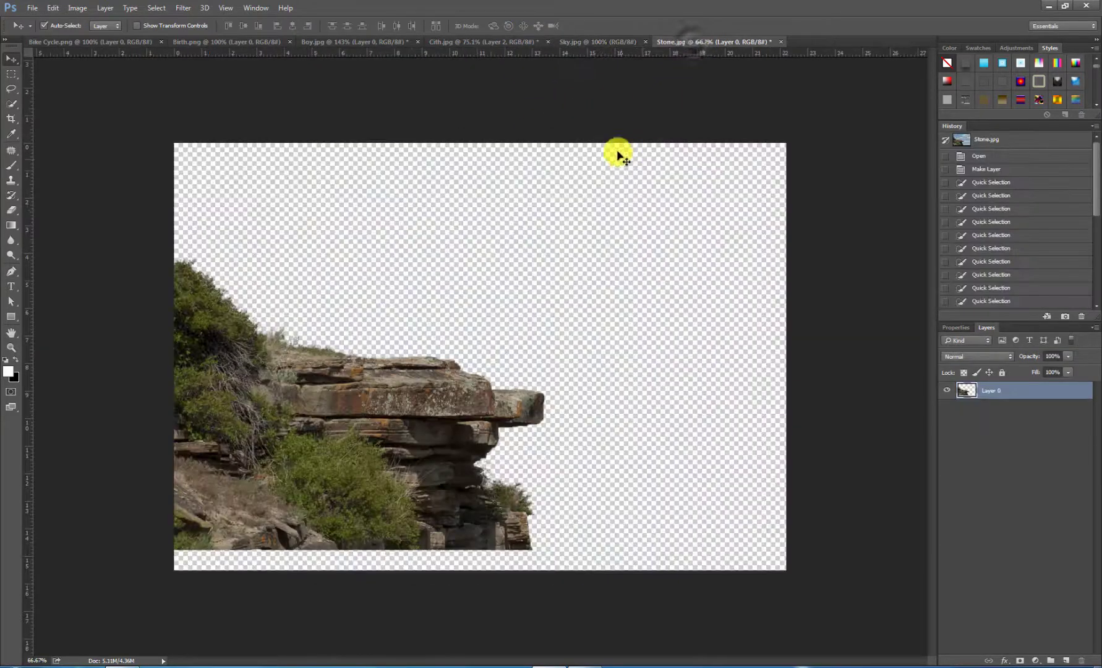
click(780, 42)
click(552, 253)
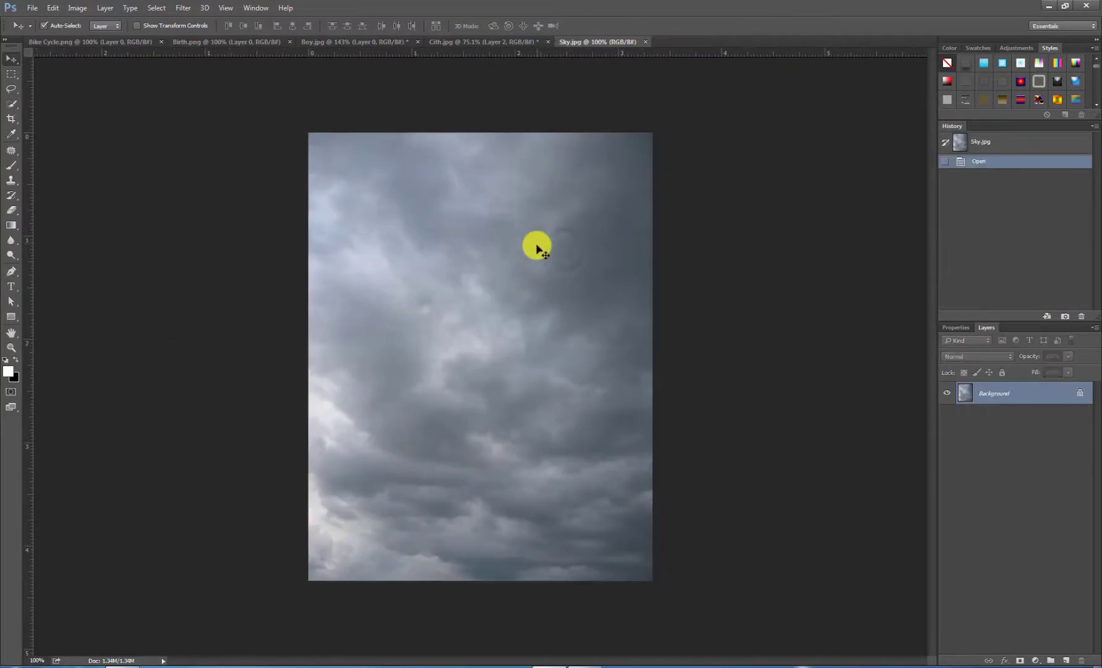
Step: Bring the sky image into the Cith.jpg composite and stretch it to about 160% width and 64% height from the canvas's upper edge
drag(463, 45, 487, 241)
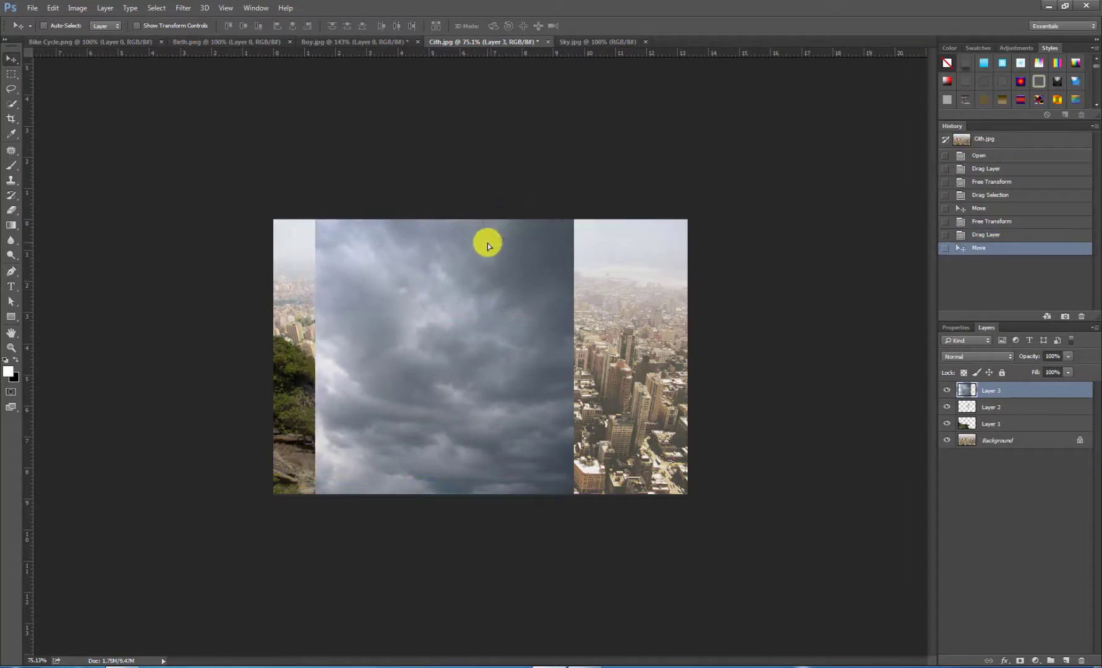
key(ctrl+t)
drag(491, 290, 483, 349)
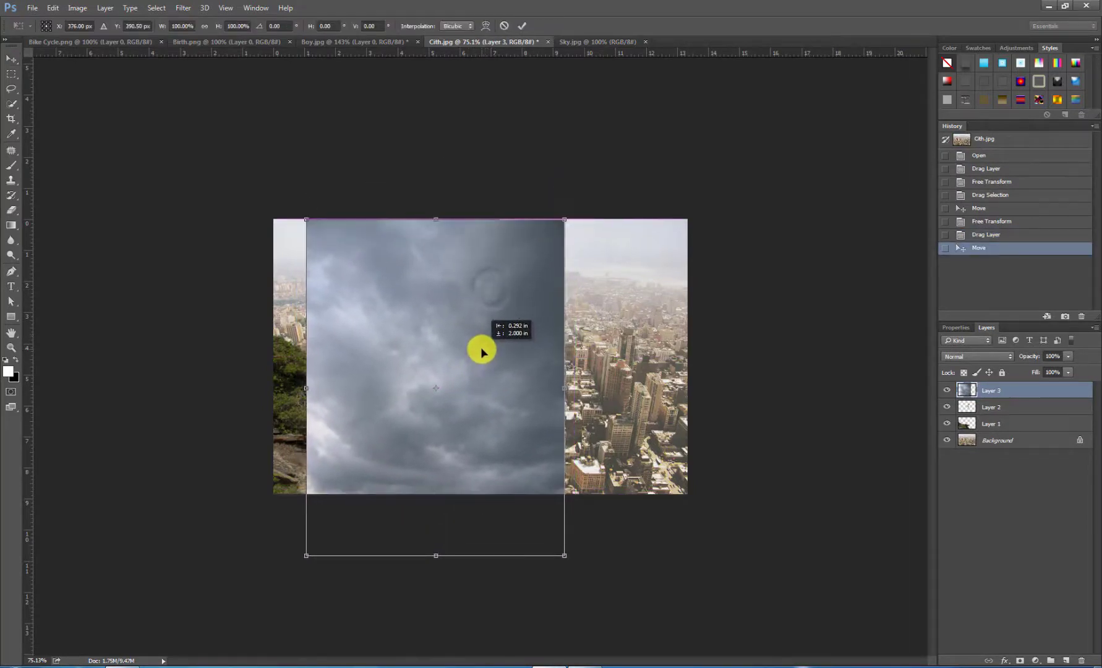
drag(445, 557, 465, 400)
drag(566, 308, 686, 310)
drag(308, 308, 273, 311)
drag(484, 403, 474, 433)
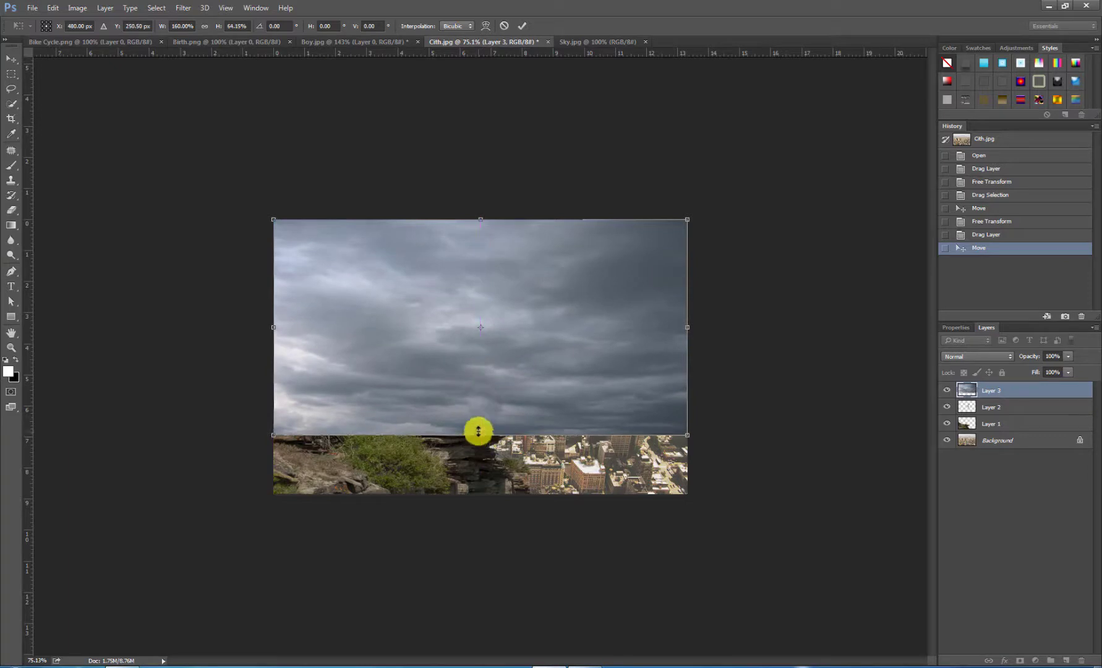
click(522, 26)
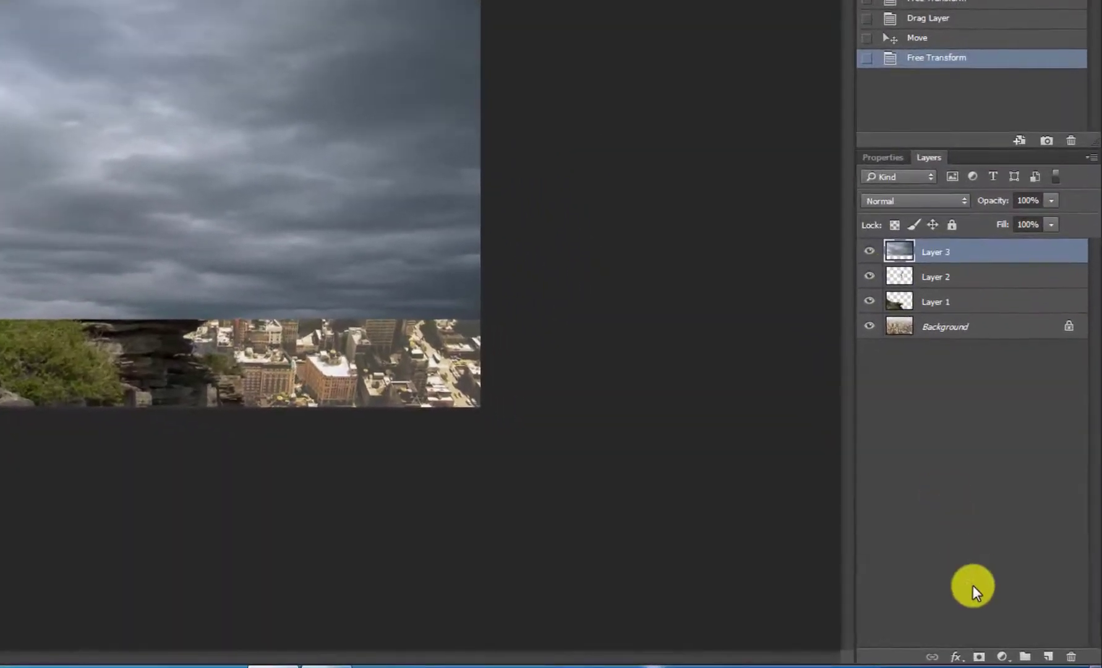
Step: Add a layer mask to the sky layer and choose the Foreground to Background gradient for the Gradient tool
click(991, 390)
click(979, 656)
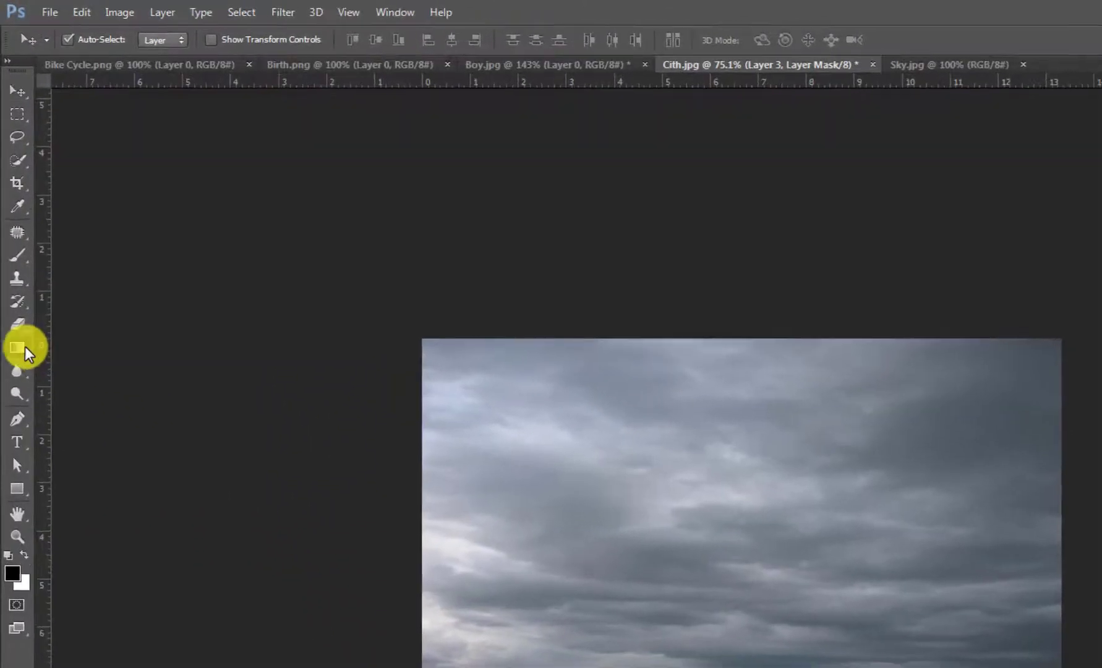
click(22, 327)
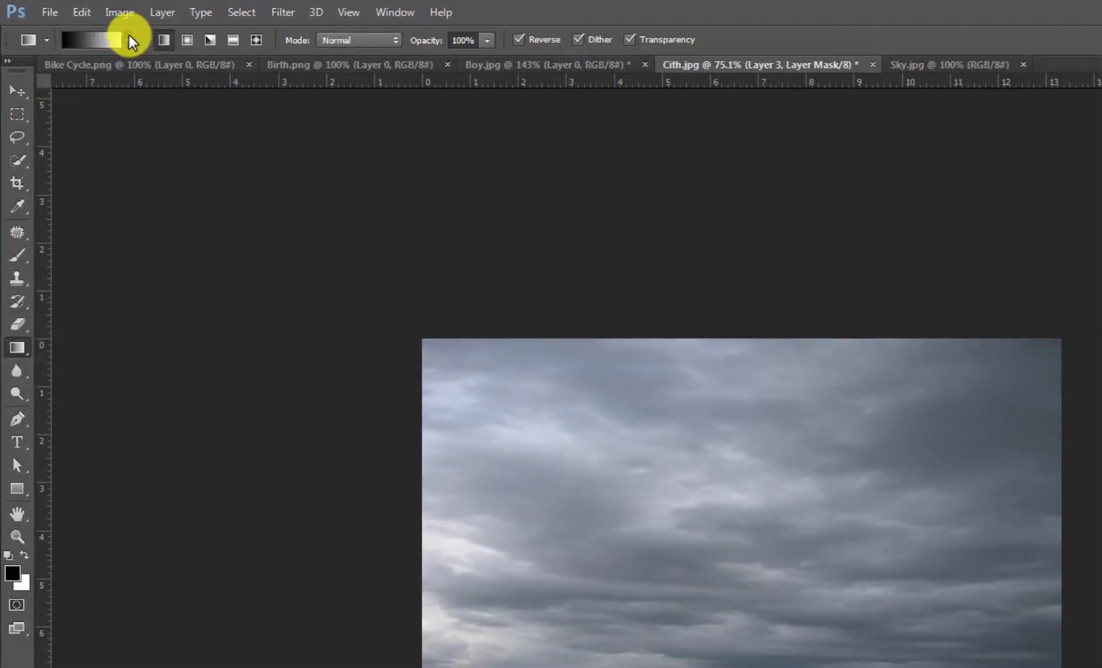
click(130, 40)
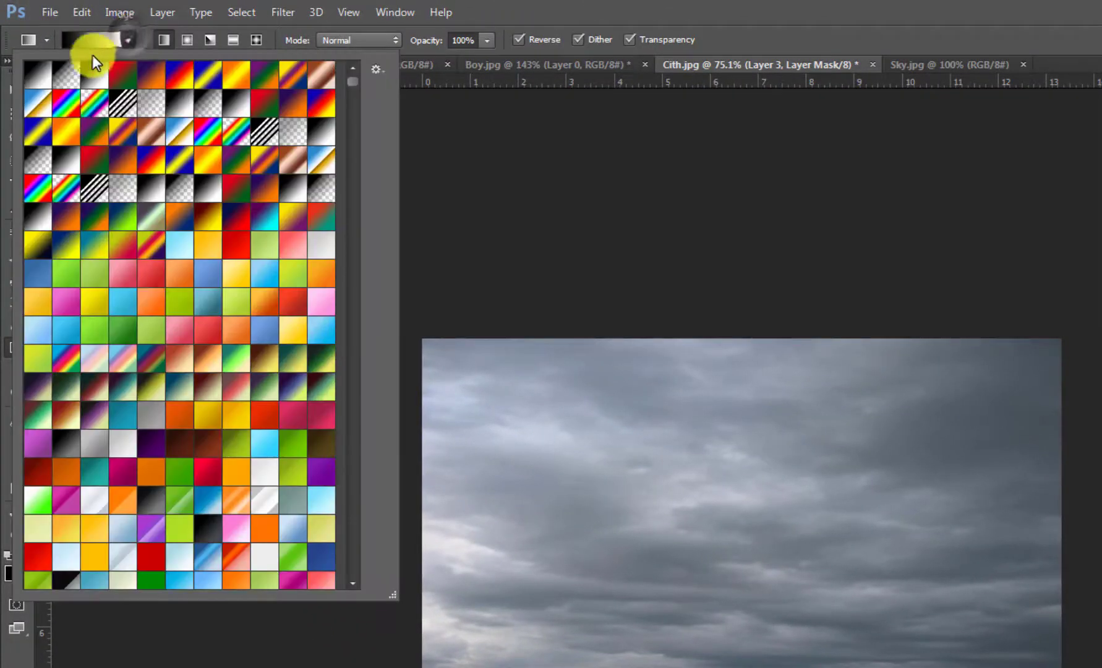
double_click(37, 81)
Step: Draw vertical gradients on the sky layer's mask until the clouds fade out into the city skyline
drag(490, 452, 478, 321)
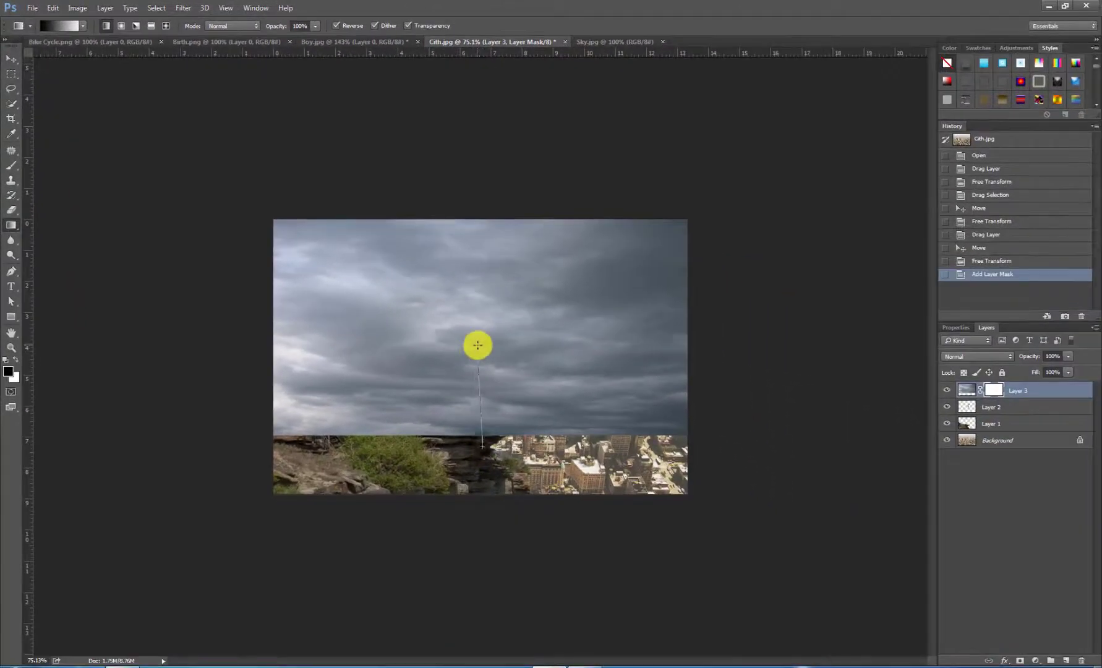
drag(466, 445, 481, 475)
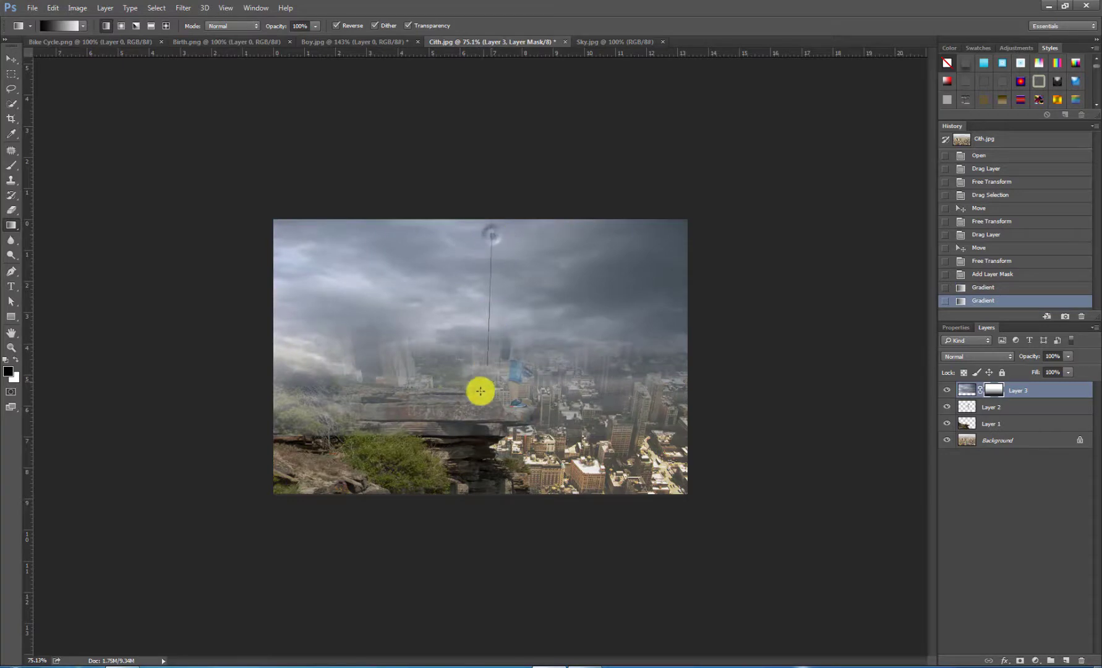
drag(480, 391, 494, 295)
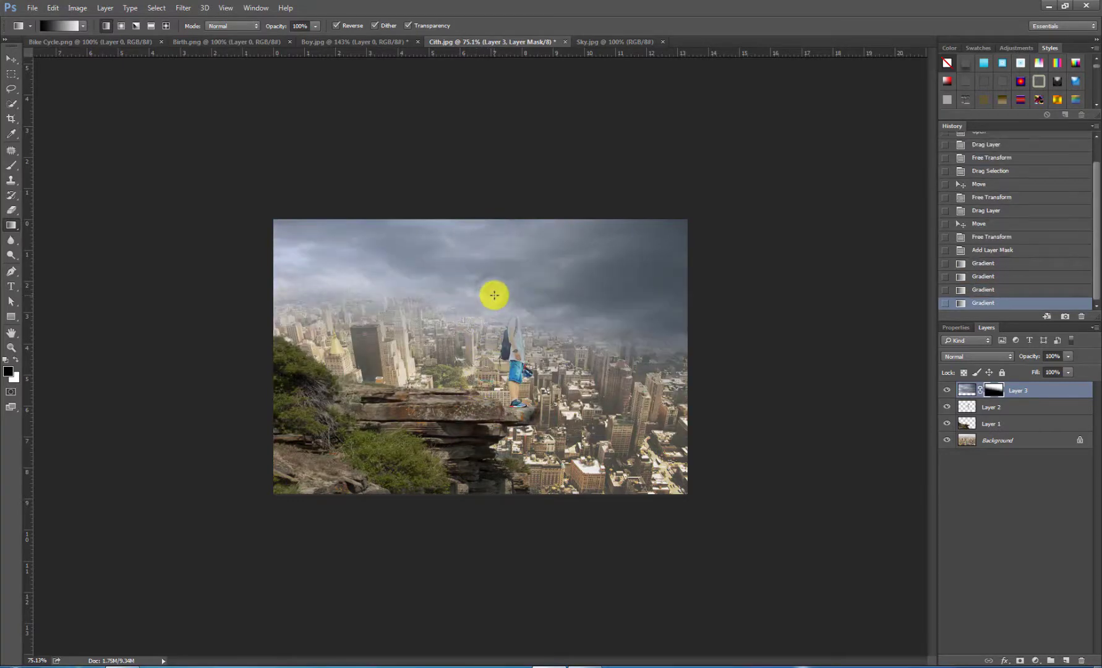
drag(485, 389, 497, 290)
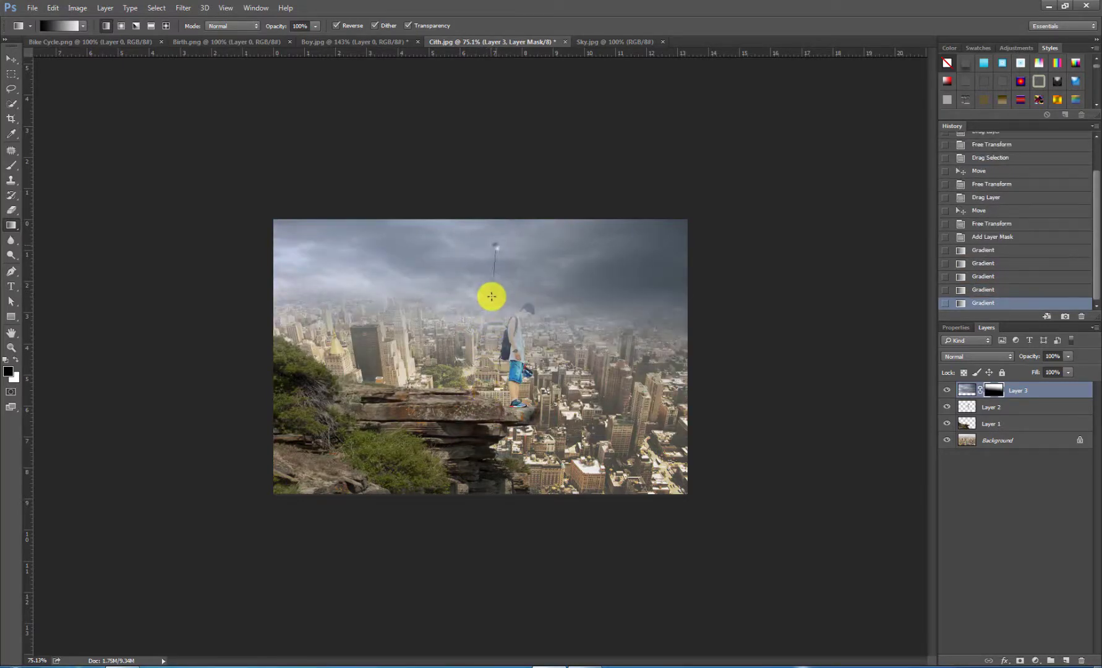
drag(496, 247, 469, 317)
drag(486, 241, 473, 360)
drag(487, 238, 477, 400)
drag(498, 261, 493, 385)
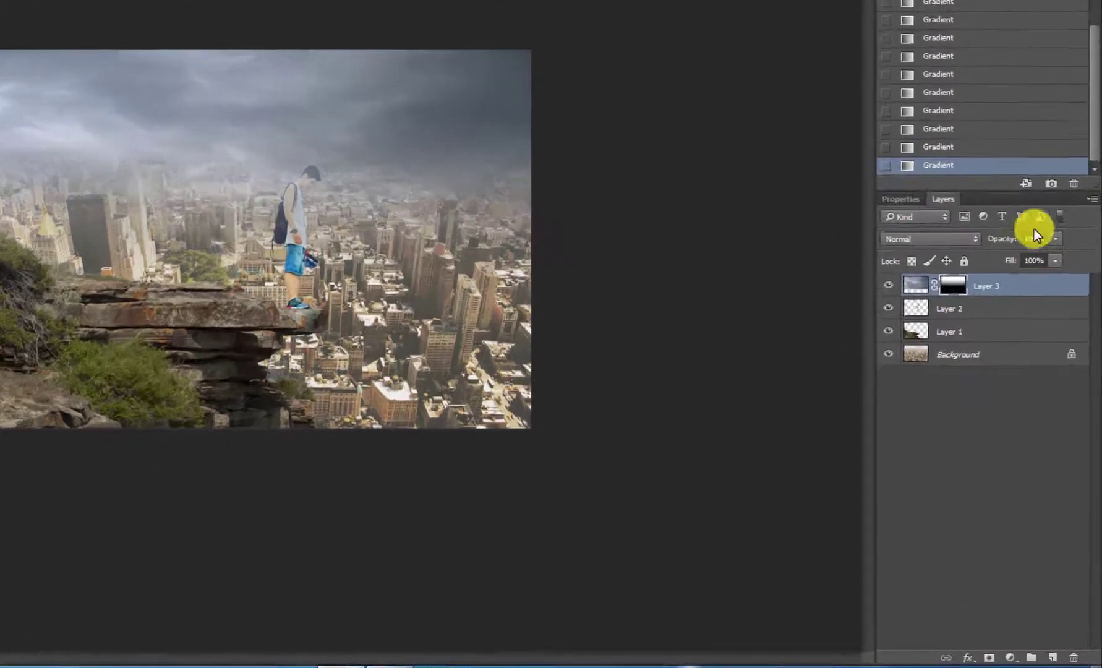
Step: Set the sky layer's opacity to 83% and move the boy's layer above it
click(1067, 355)
drag(1066, 368, 1058, 369)
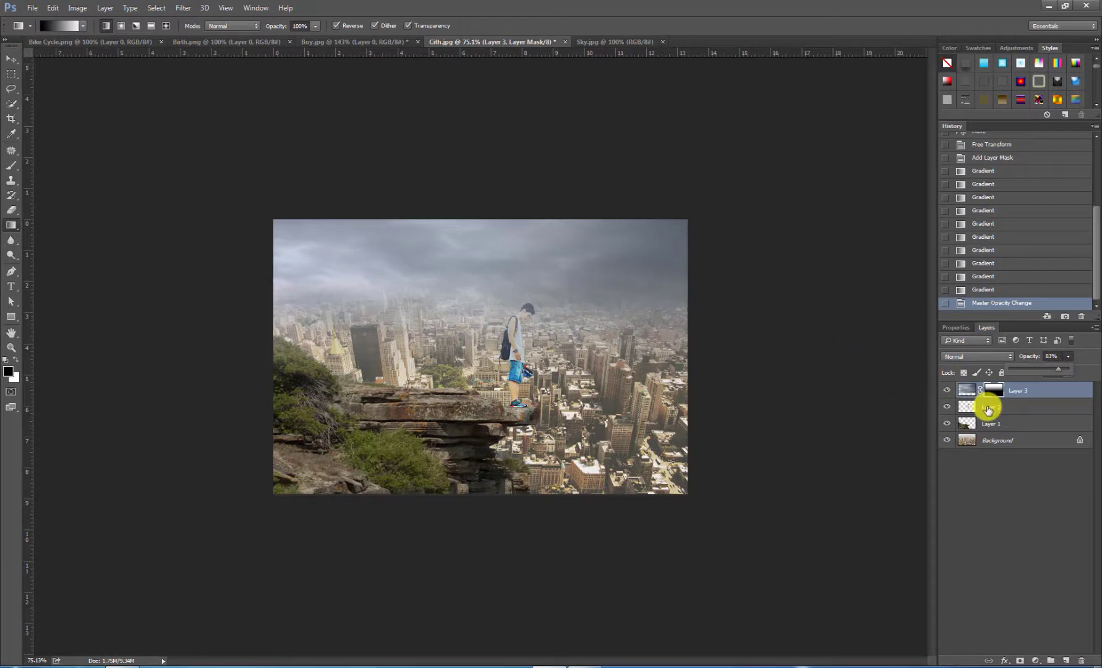
drag(989, 407, 991, 387)
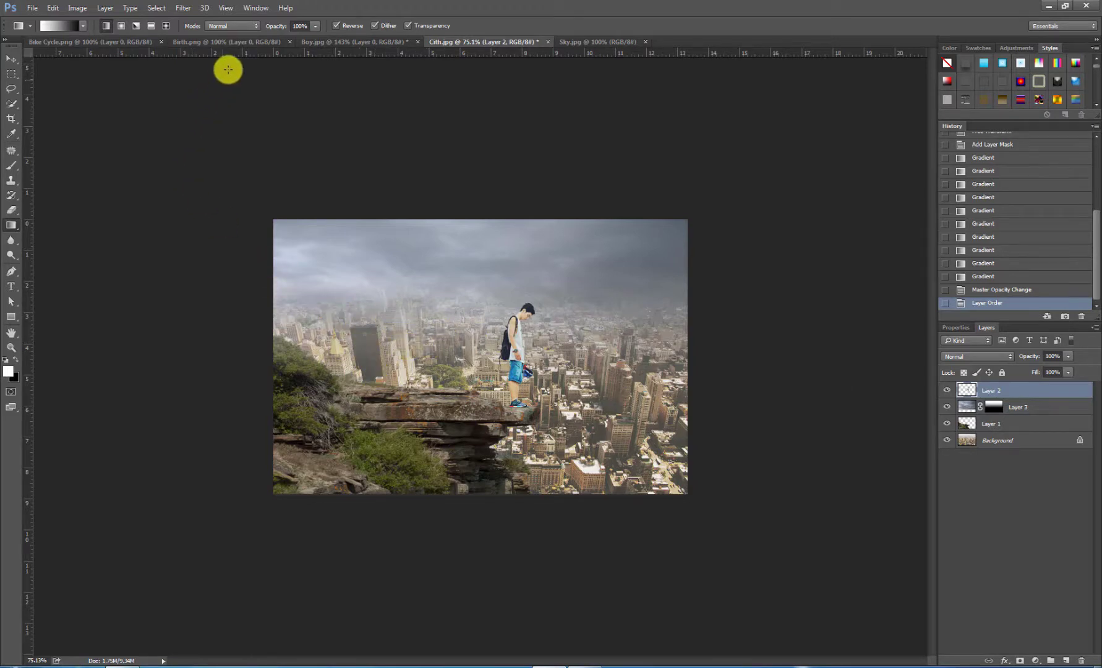
Step: Bring the birds from Birth.png into the composite, placing them in the sky beyond the boy
click(238, 41)
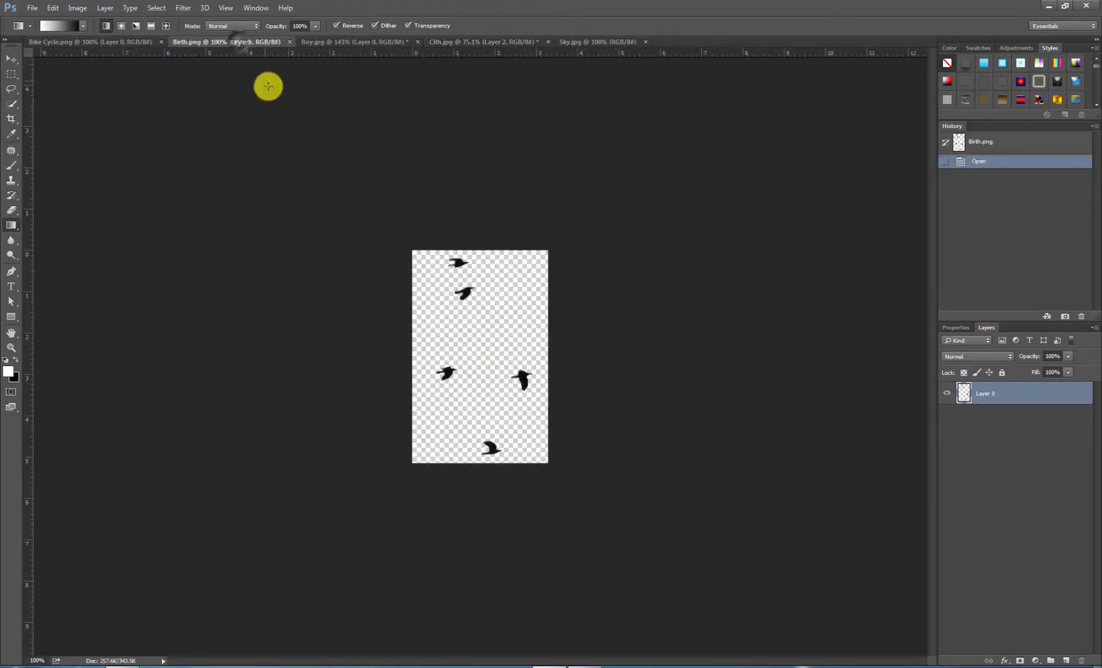
click(11, 58)
drag(465, 298, 609, 263)
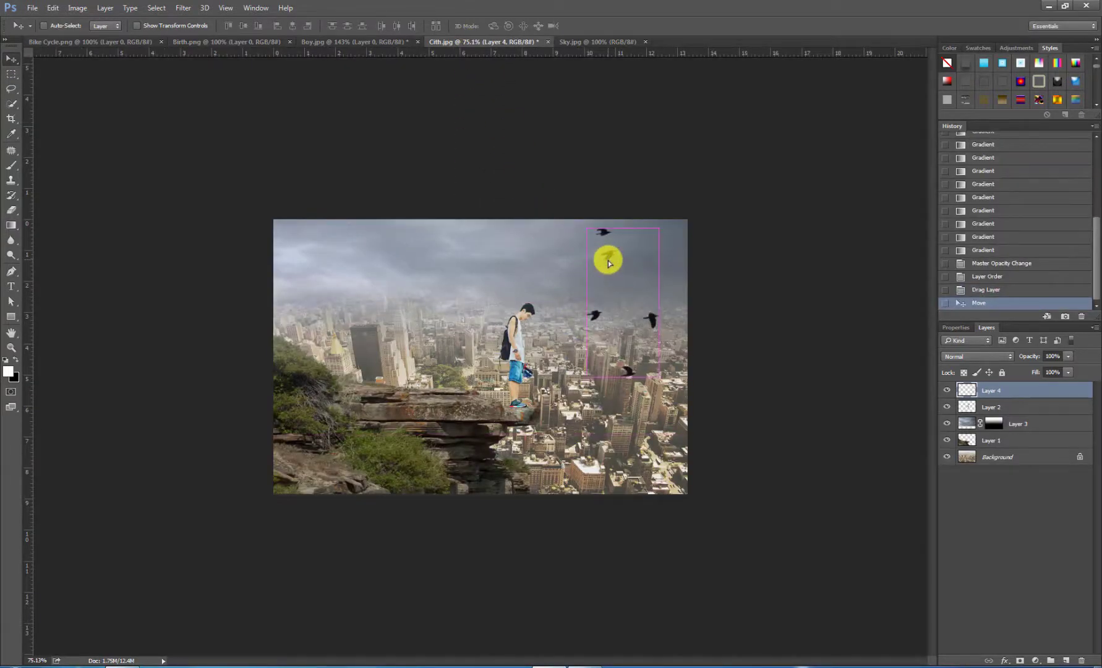
Step: Scale the birds down with Free Transform and place a duplicate of them closer to the boy
key(ctrl+t)
drag(588, 379, 605, 290)
click(523, 27)
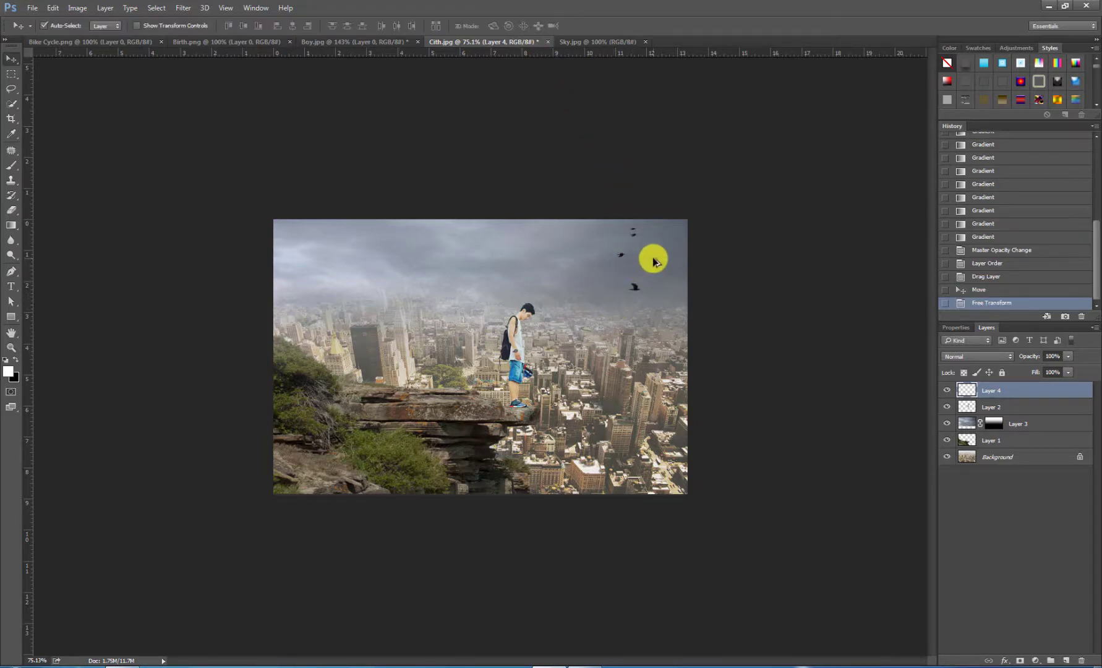
drag(656, 261, 620, 272)
click(596, 301)
key(ctrl+t)
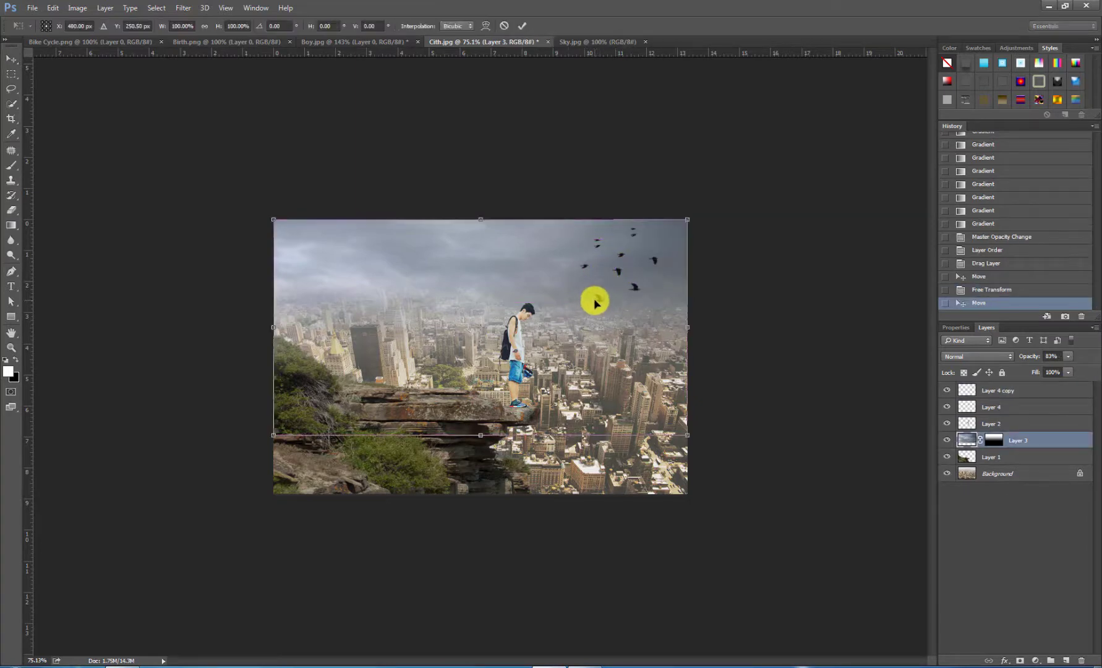
key(Escape)
Step: Stretch the duplicated birds nearest the boy to about 181% width and skew them with Free Transform, shifting them slightly toward him
click(596, 303)
key(ctrl+t)
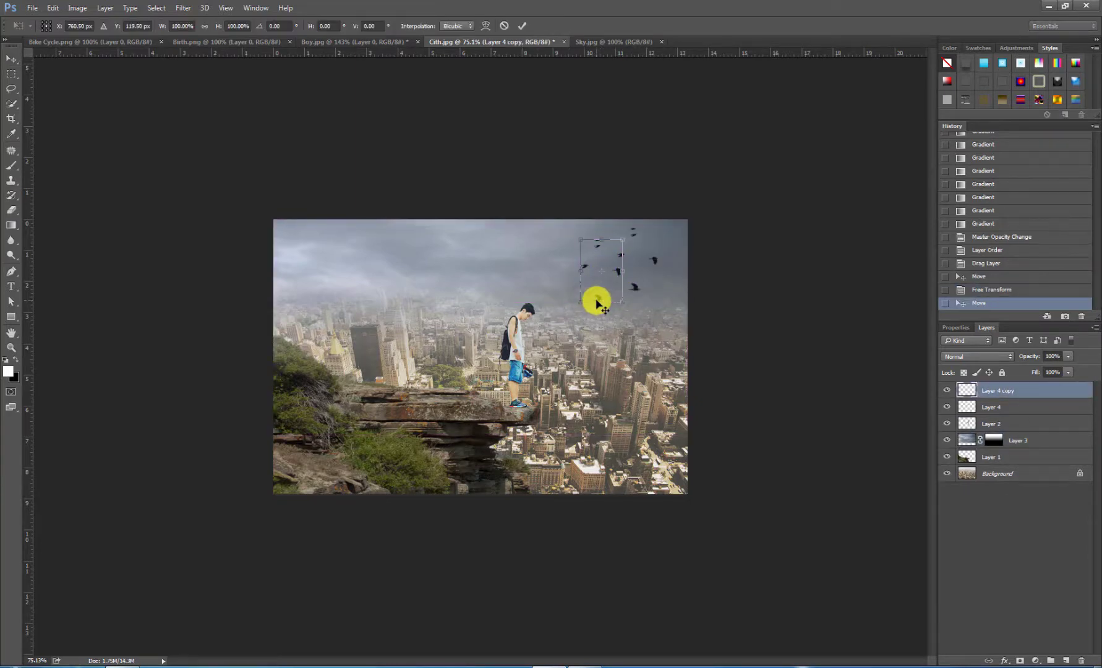
drag(580, 303, 575, 299)
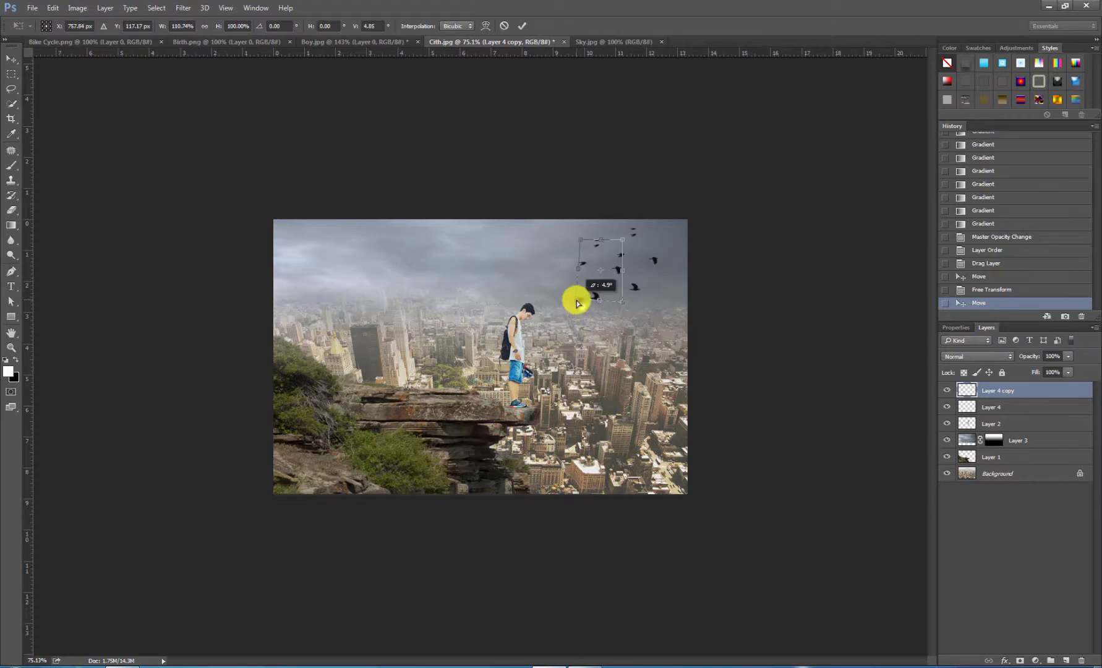
drag(581, 243, 546, 236)
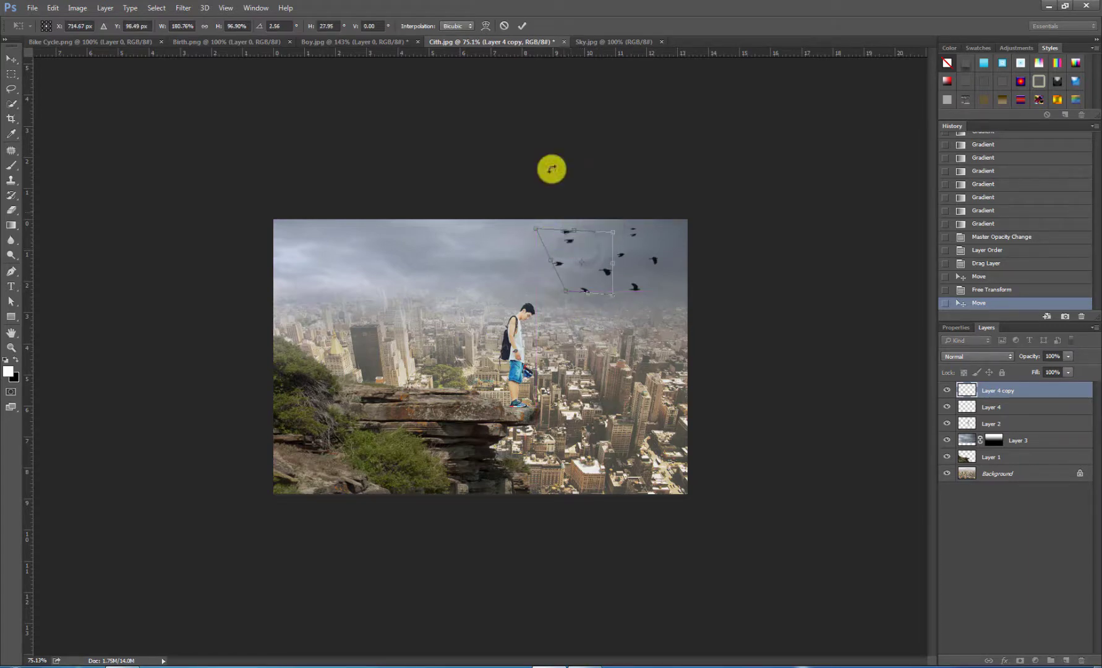
click(522, 25)
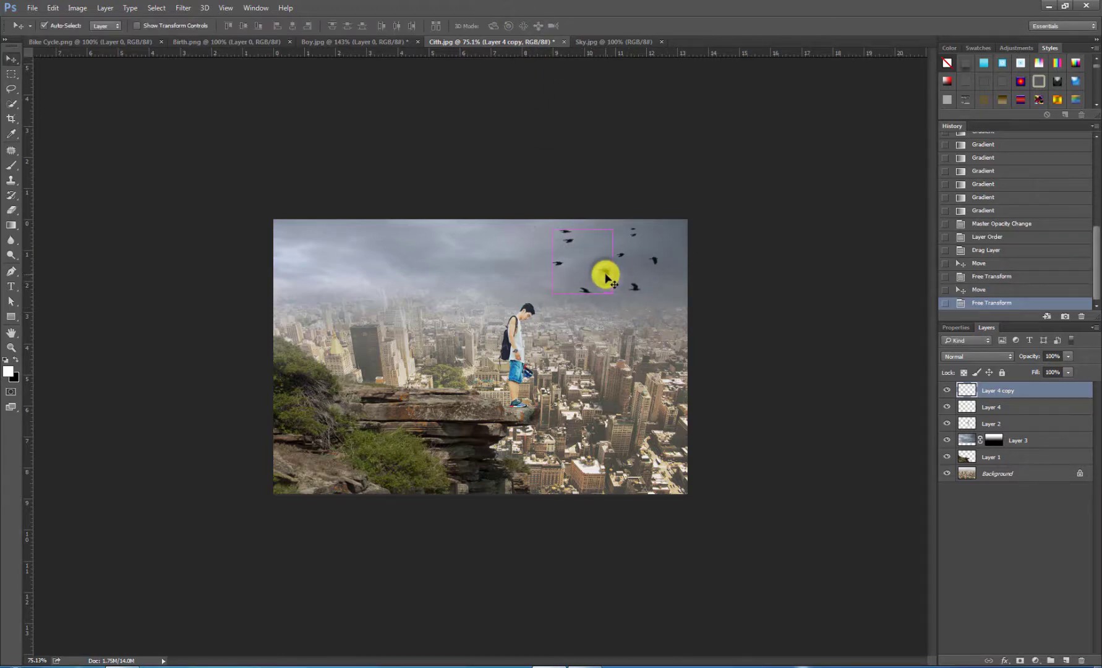
Step: Place another duplicate of the stretched birds in the sky above the cliff, behind the boy's back
key(super)
key(super)
drag(605, 276, 436, 278)
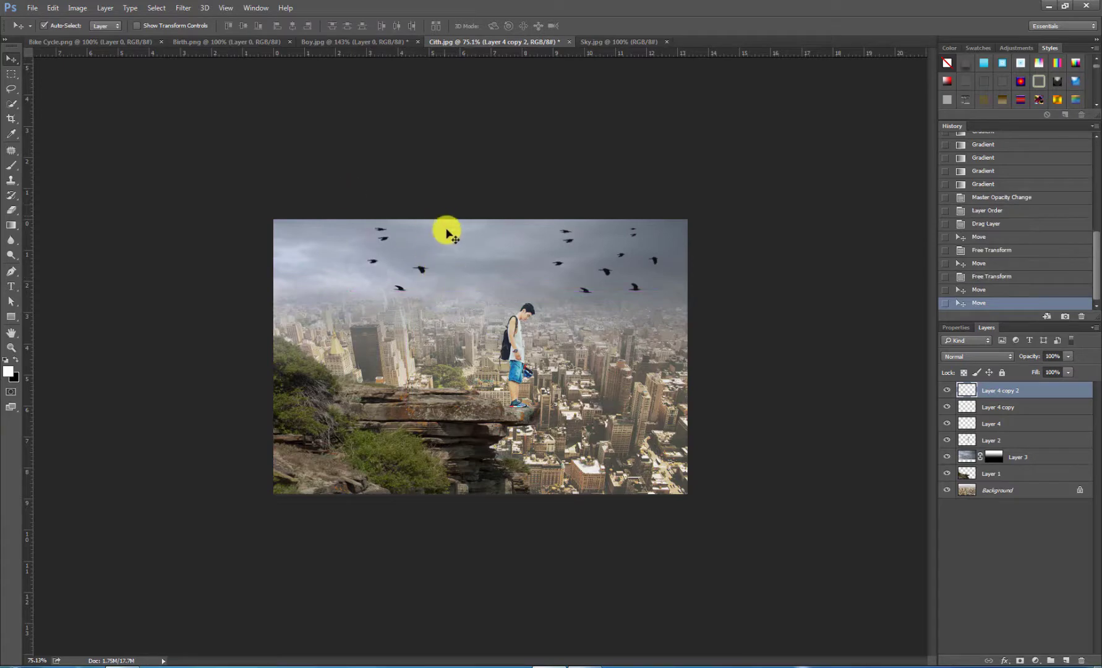
click(518, 136)
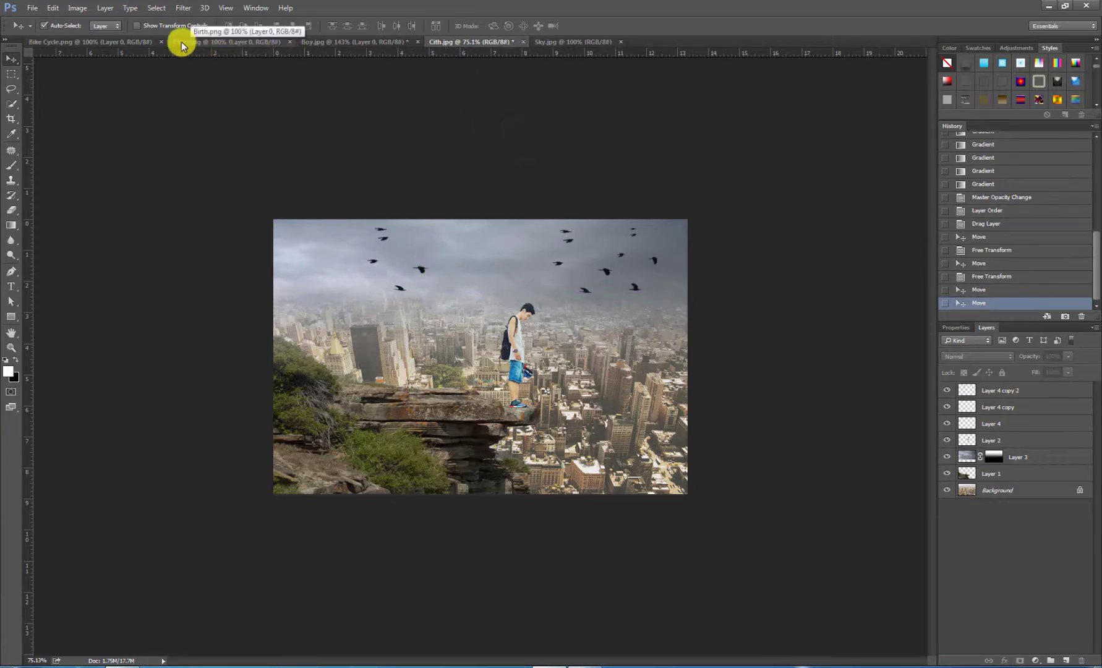
Step: Bring the bicycle from Bike Cycle.png into the composite, scale it to about 26% and stand it on the rock ledge behind the boy
click(131, 41)
drag(381, 214, 409, 262)
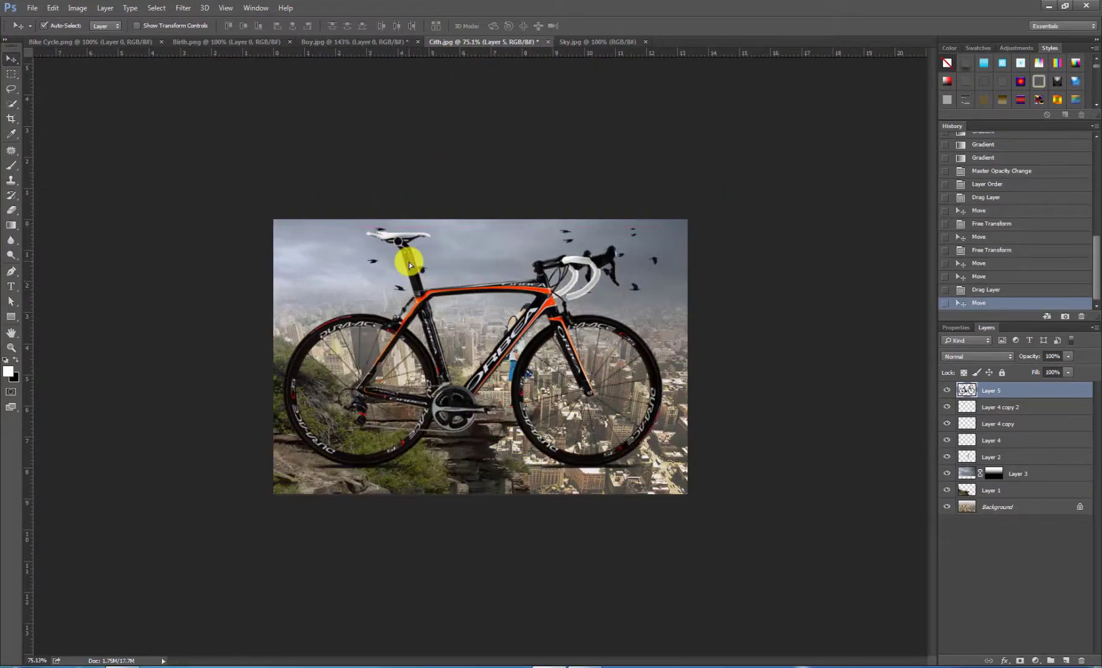
key(ctrl+t)
drag(279, 228, 389, 322)
drag(337, 293, 376, 352)
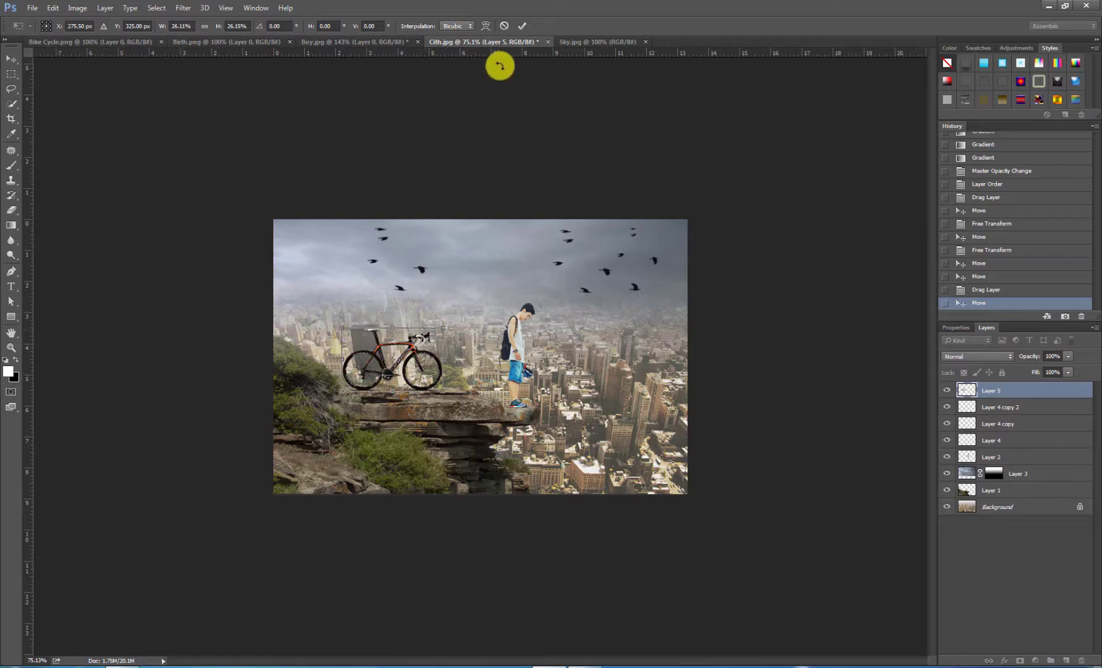
click(522, 25)
Step: Nudge the boy slightly back from the tip of the rock ledge
scroll(586, 296, up, 3)
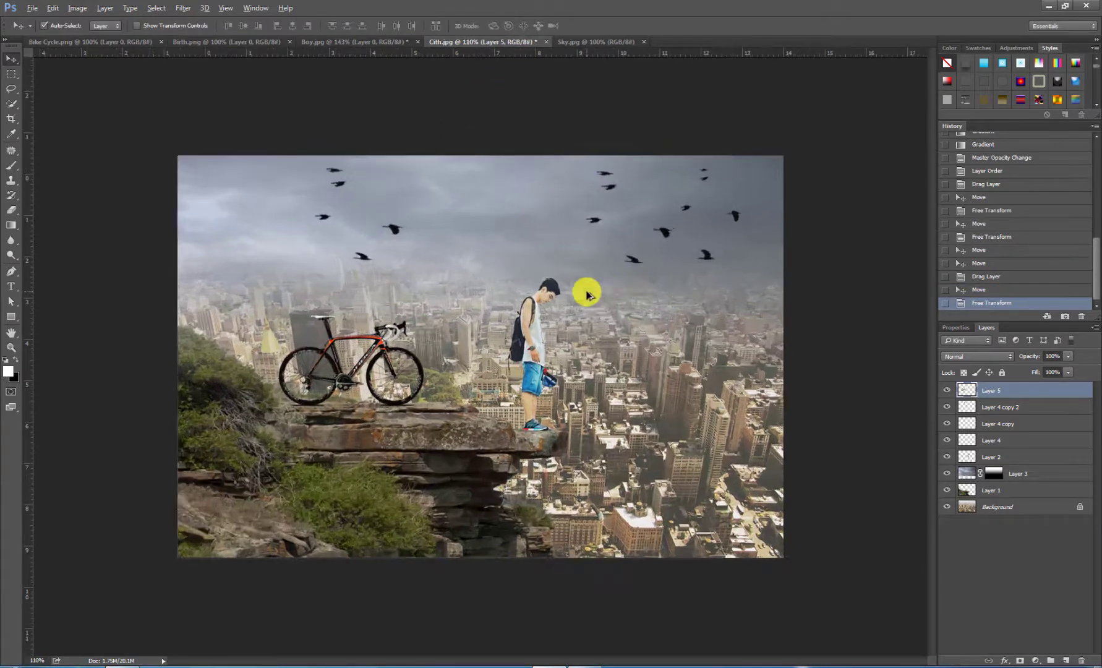
drag(537, 373, 540, 369)
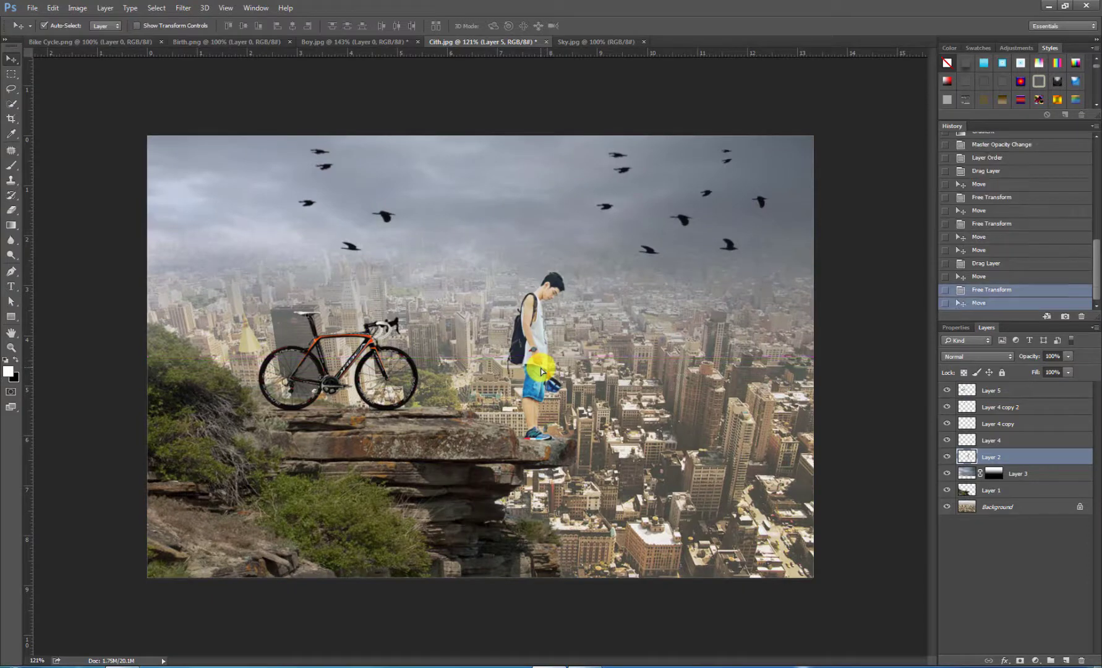
scroll(627, 349, down, 1)
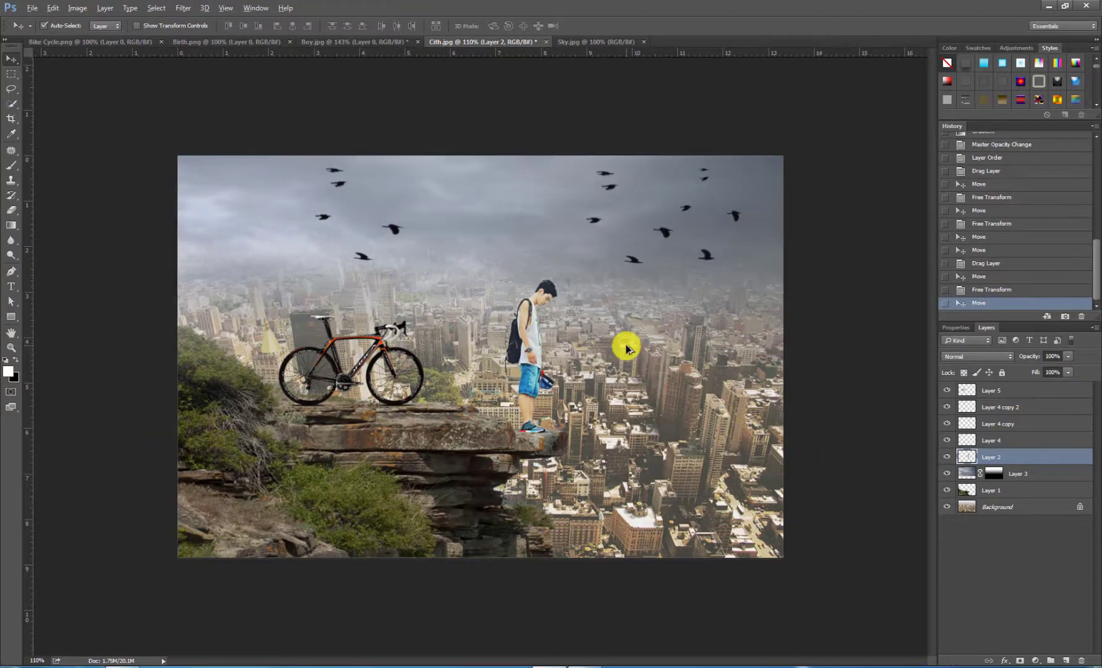
scroll(626, 348, down, 1)
Step: Add a Color Balance adjustment above the bicycle layer with midtones at -14 cyan/red, -18 magenta/green and +21 yellow/blue
click(992, 440)
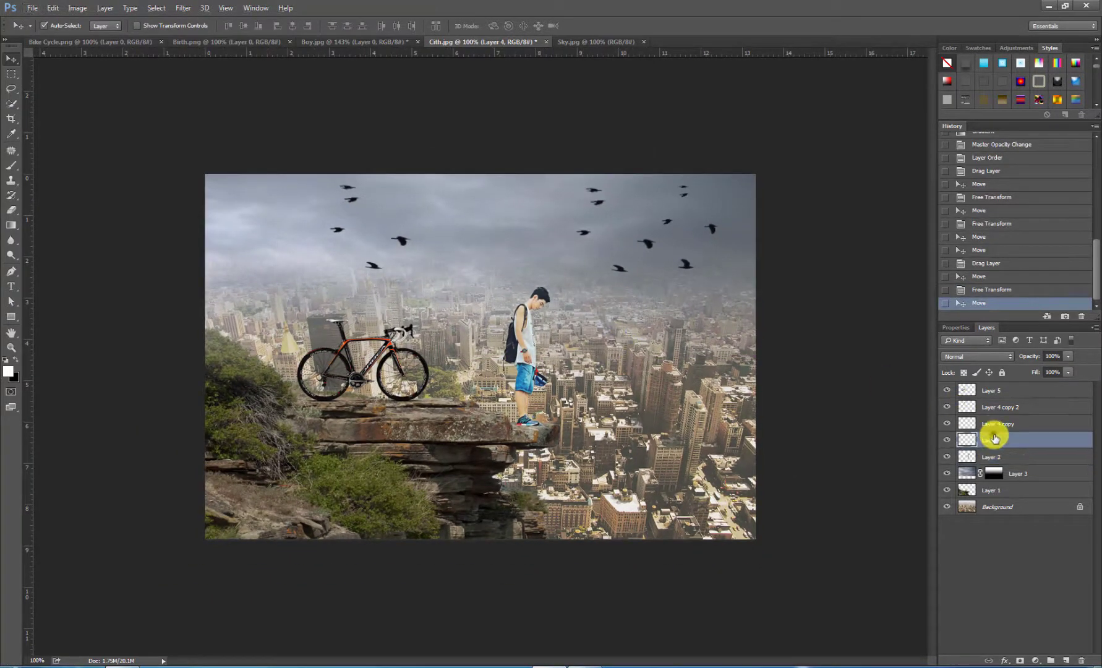
click(1005, 390)
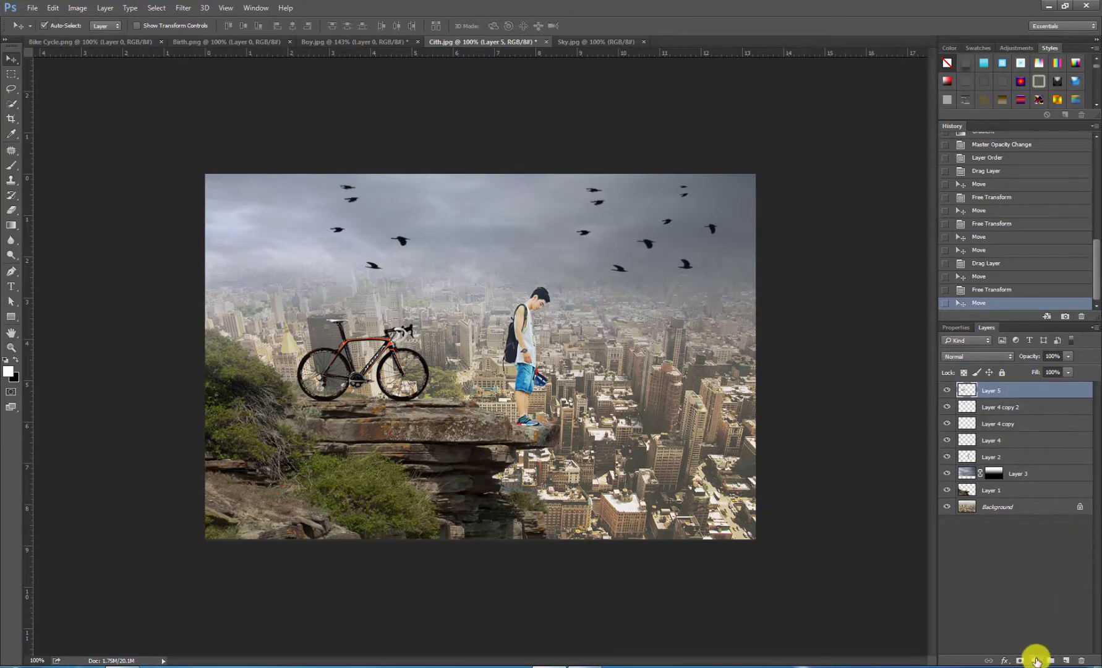
click(1036, 660)
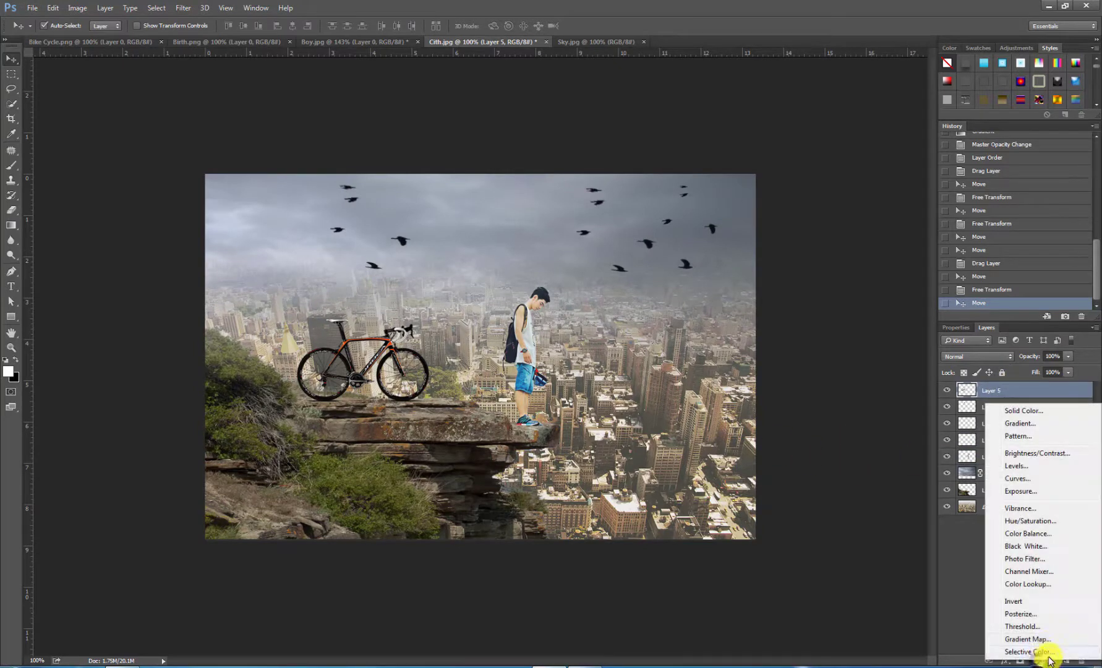
click(1056, 535)
mouse_move(999, 387)
mouse_down()
mouse_move(982, 387)
mouse_move(1010, 397)
mouse_up()
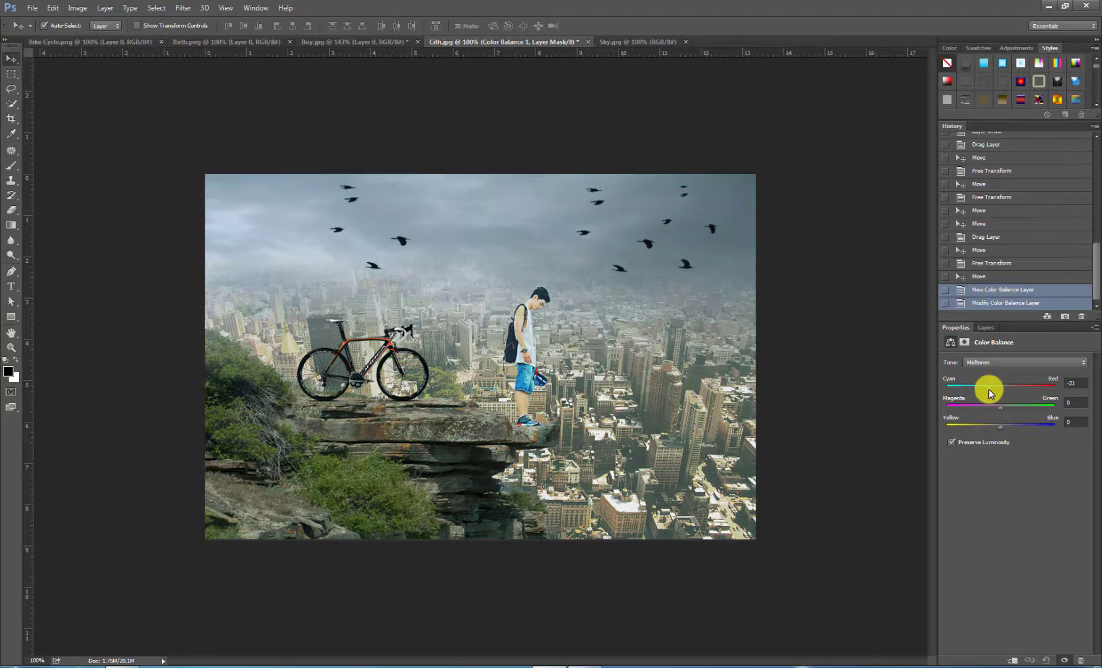
drag(988, 388, 1009, 428)
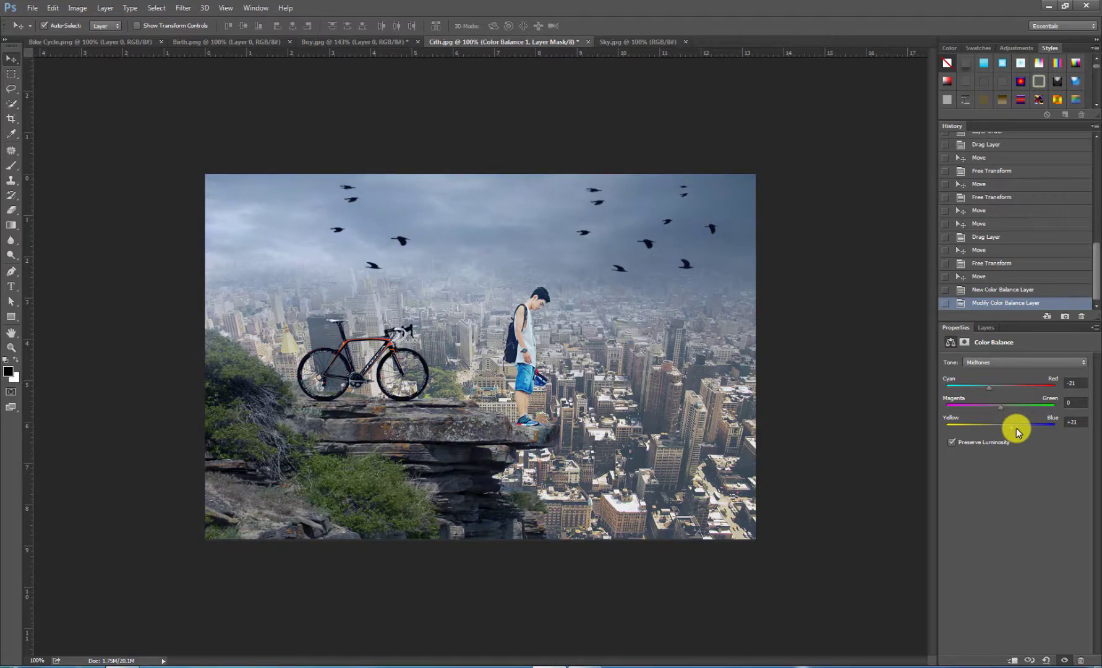
mouse_move(998, 407)
mouse_down()
mouse_move(979, 406)
mouse_move(1003, 411)
mouse_move(991, 411)
mouse_up()
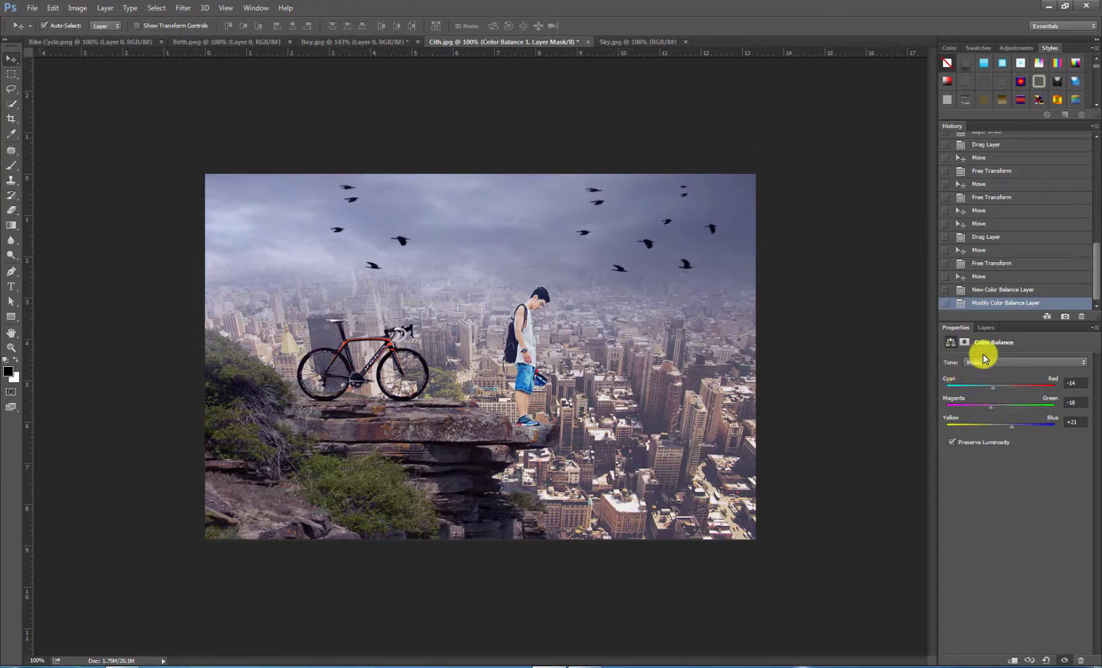
click(983, 327)
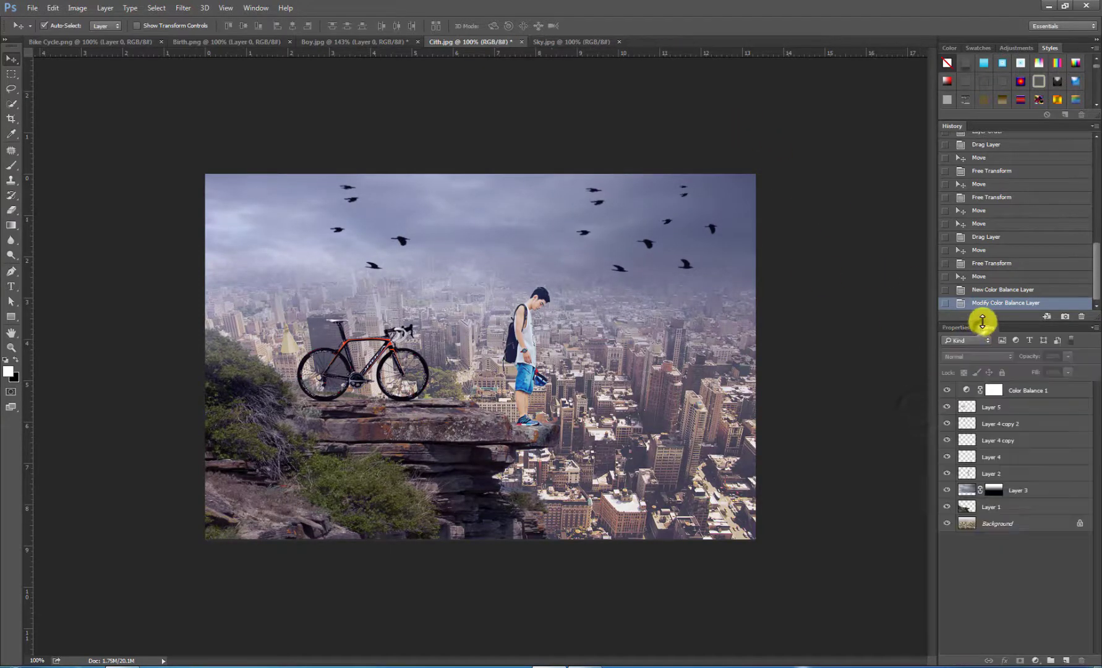
Step: Apply the Camera Raw Filter to the city background with exposure -1.35, contrast +48, highlights -28, whites -34, clarity +25 and vibrance about +42
click(968, 526)
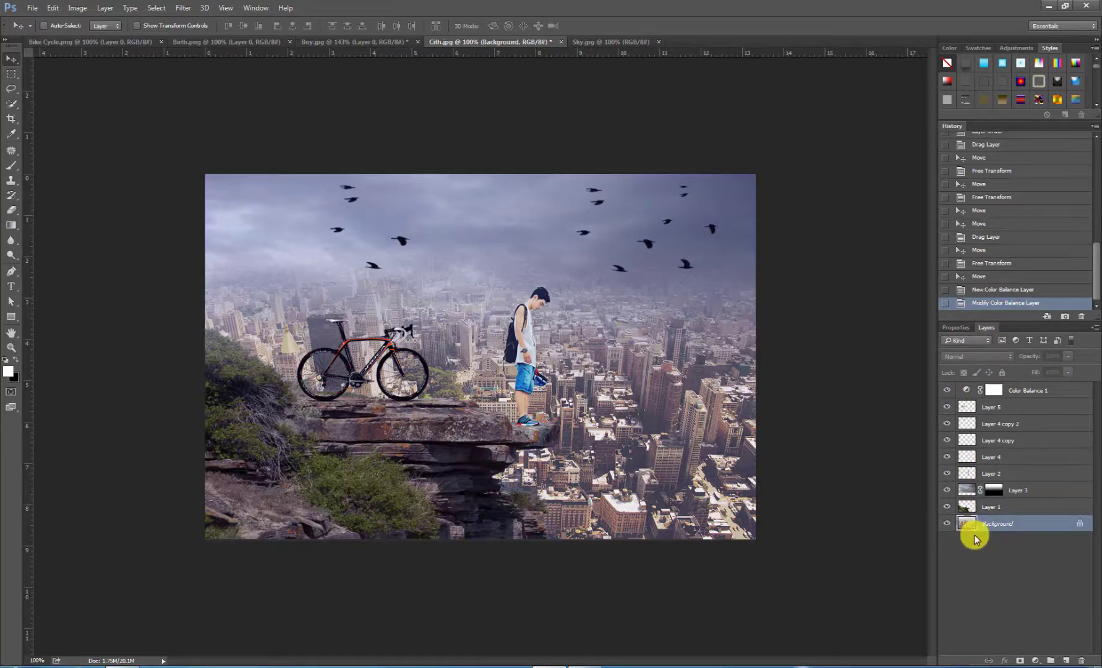
key(ctrl+shift+a)
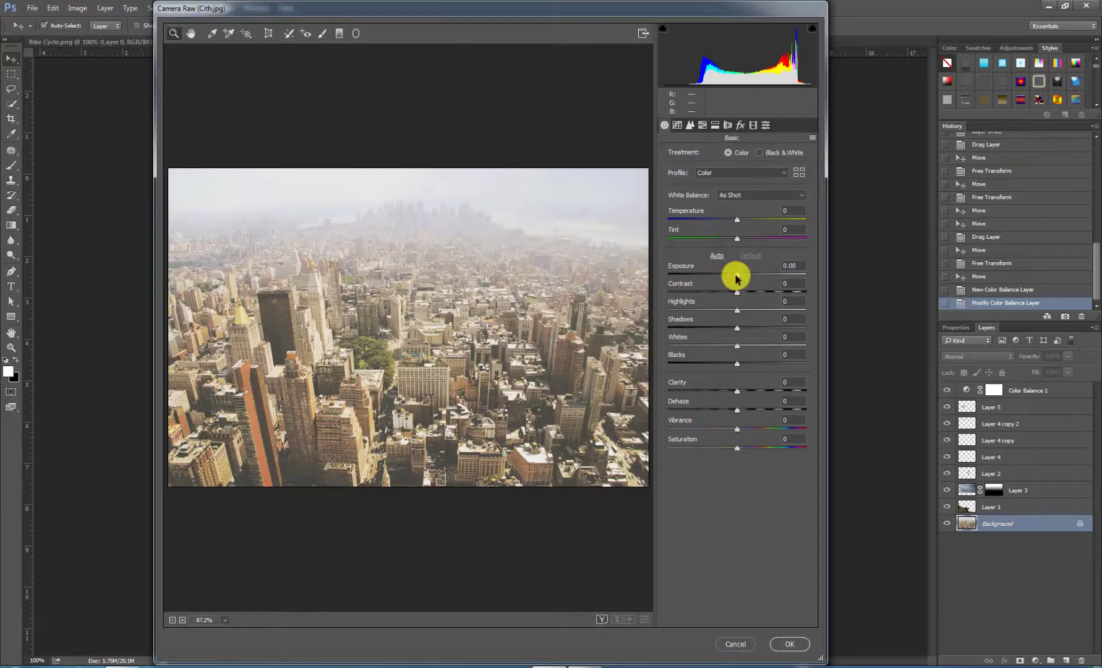
drag(736, 278, 716, 310)
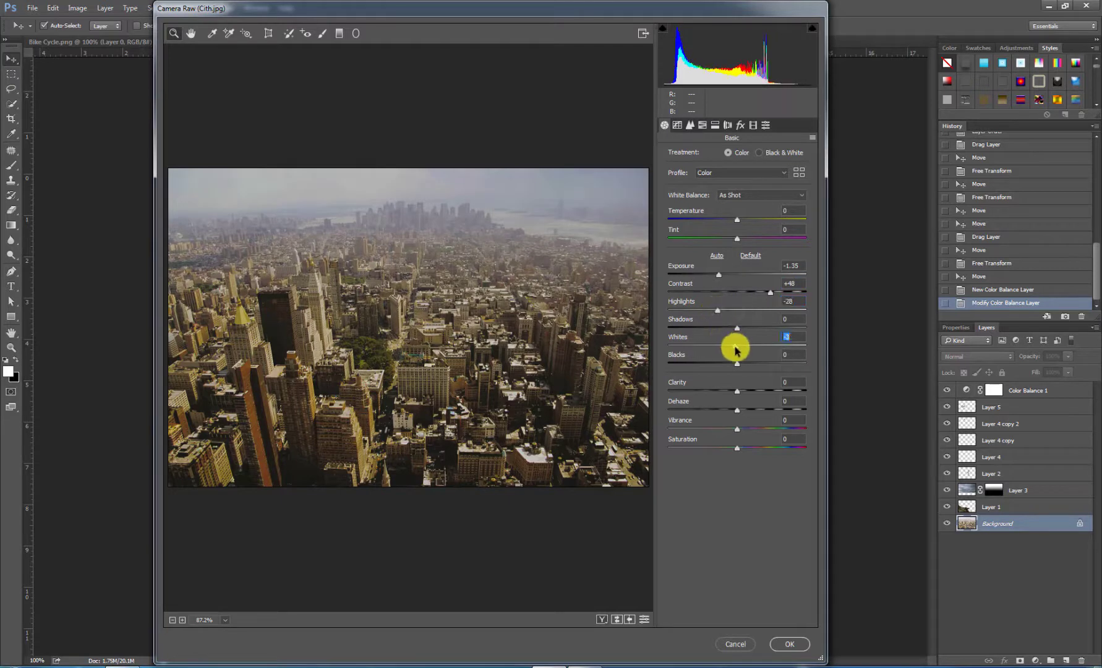
drag(736, 349, 711, 340)
drag(740, 390, 767, 435)
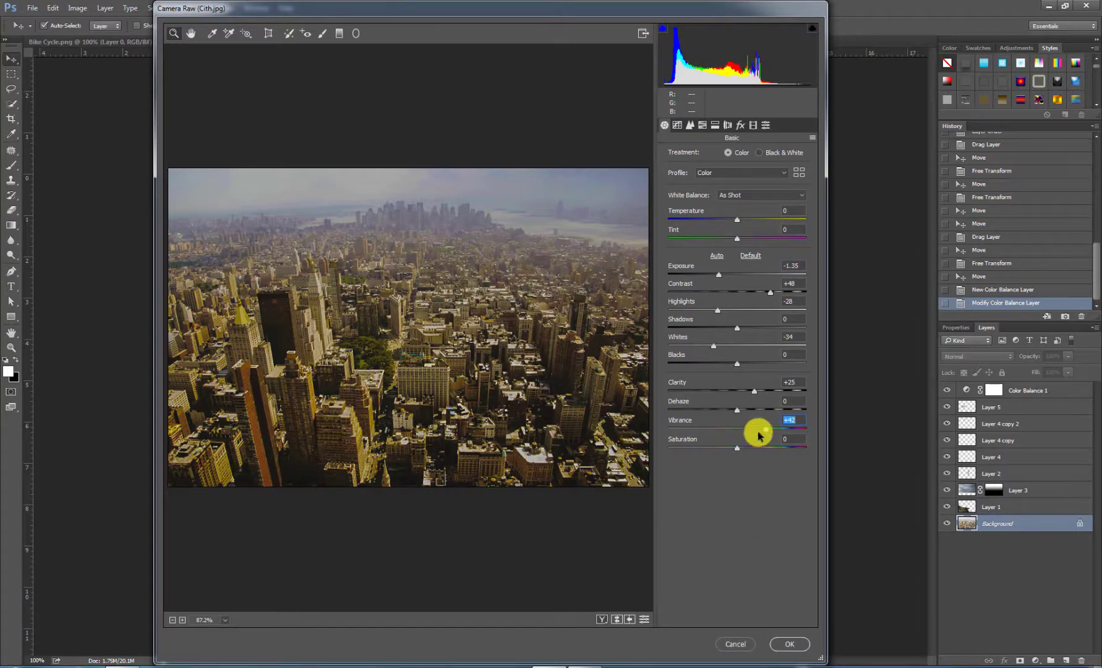
click(789, 644)
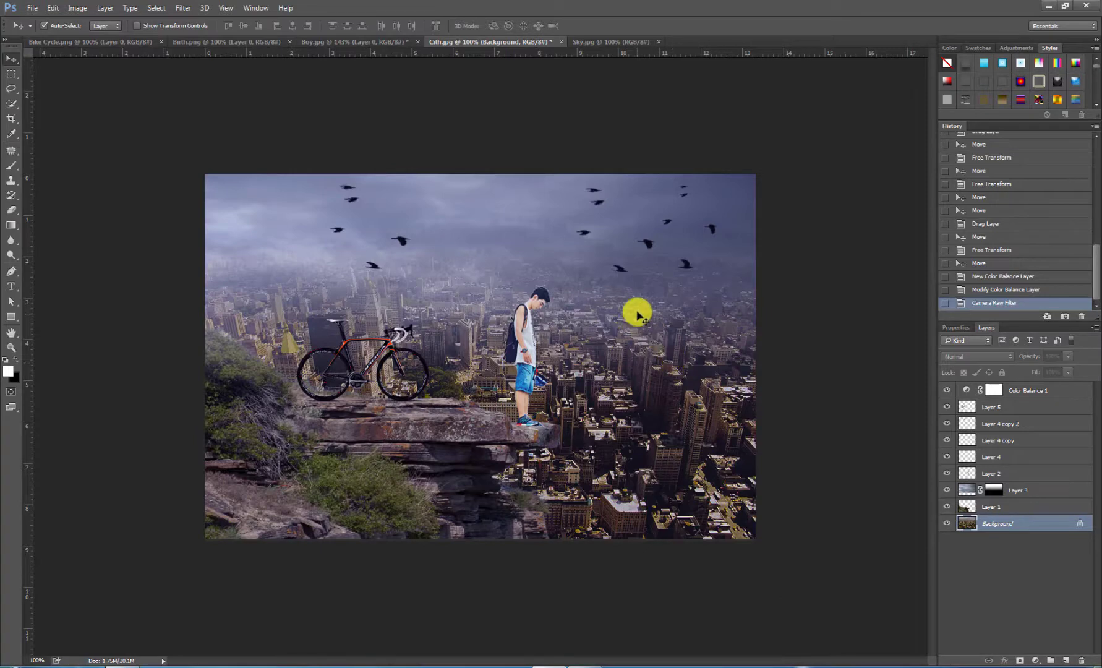
Step: Darken the boy's layer with the Camera Raw Filter, using exposure -0.95, contrast +18 and whites -40
click(526, 343)
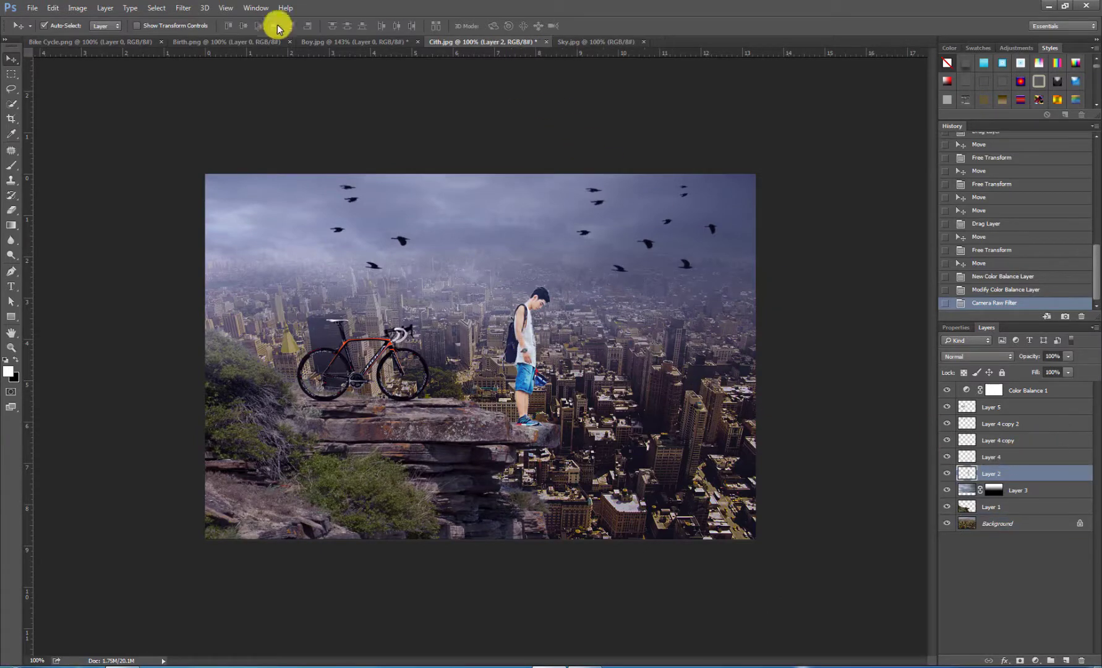
click(193, 9)
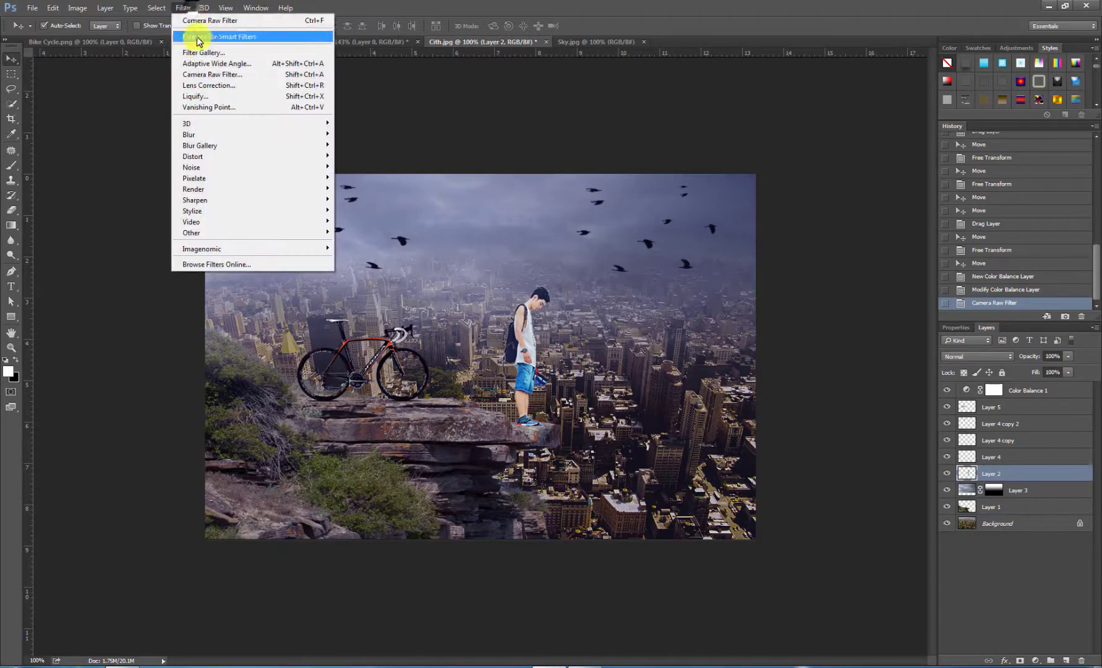
click(193, 76)
click(489, 297)
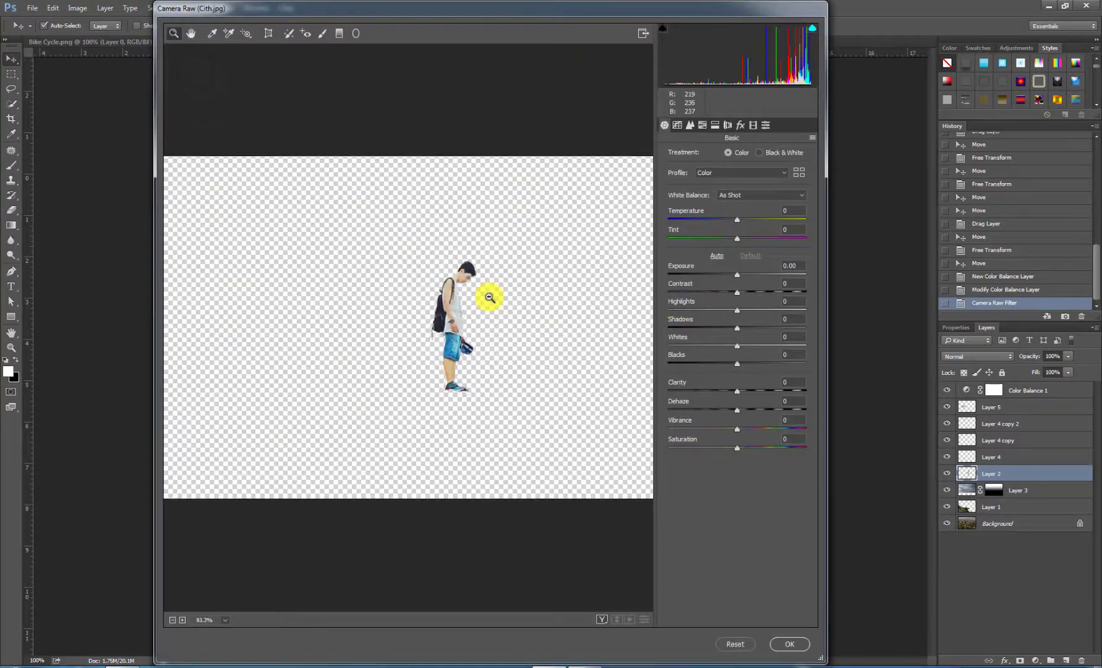
scroll(490, 296, up, 3)
drag(581, 292, 455, 324)
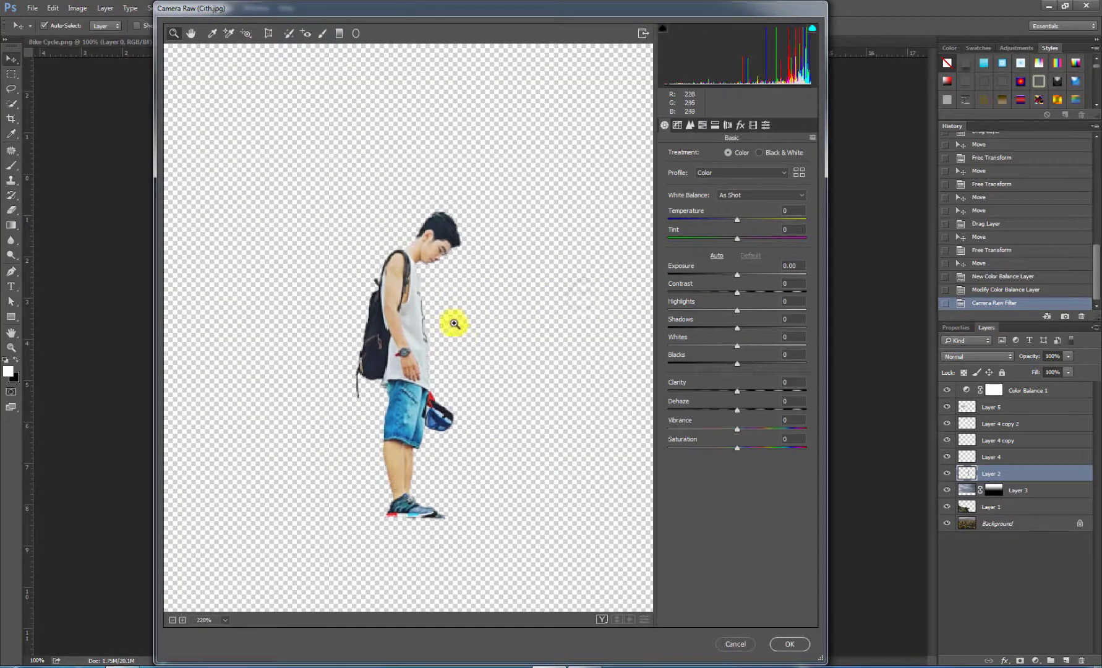
click(721, 273)
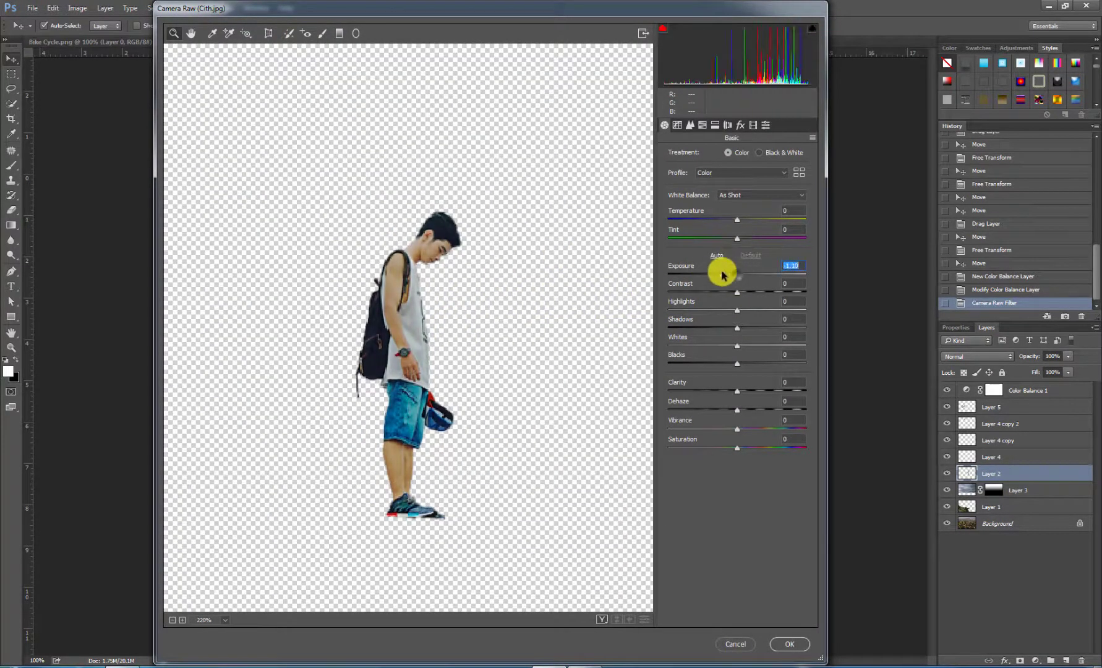
drag(721, 273, 748, 293)
drag(736, 345, 710, 346)
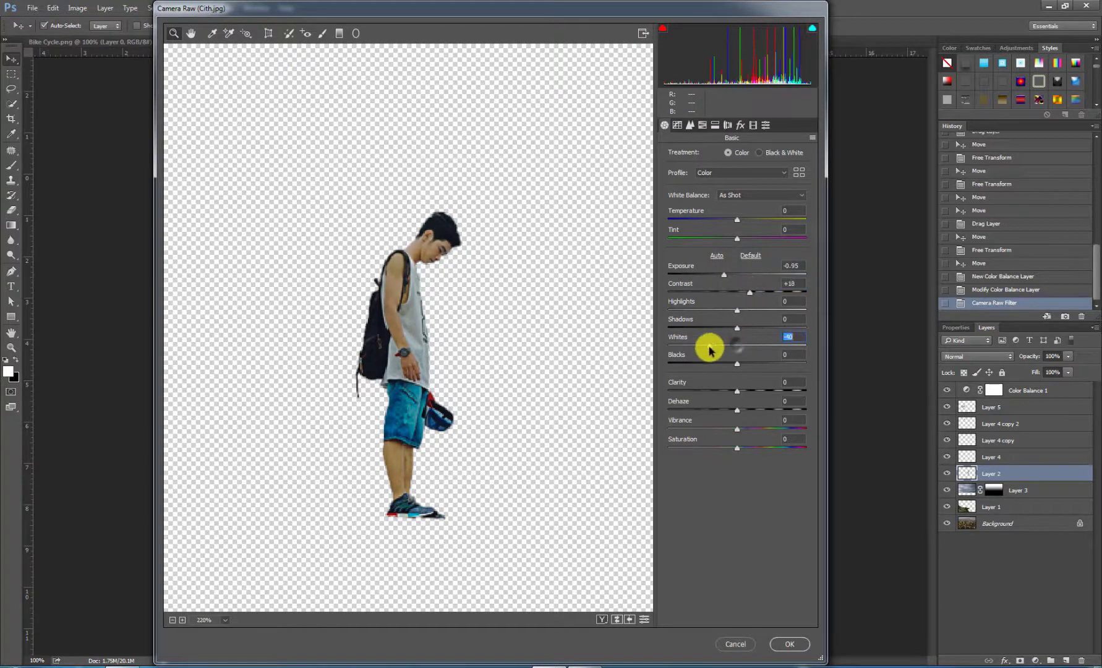
click(790, 643)
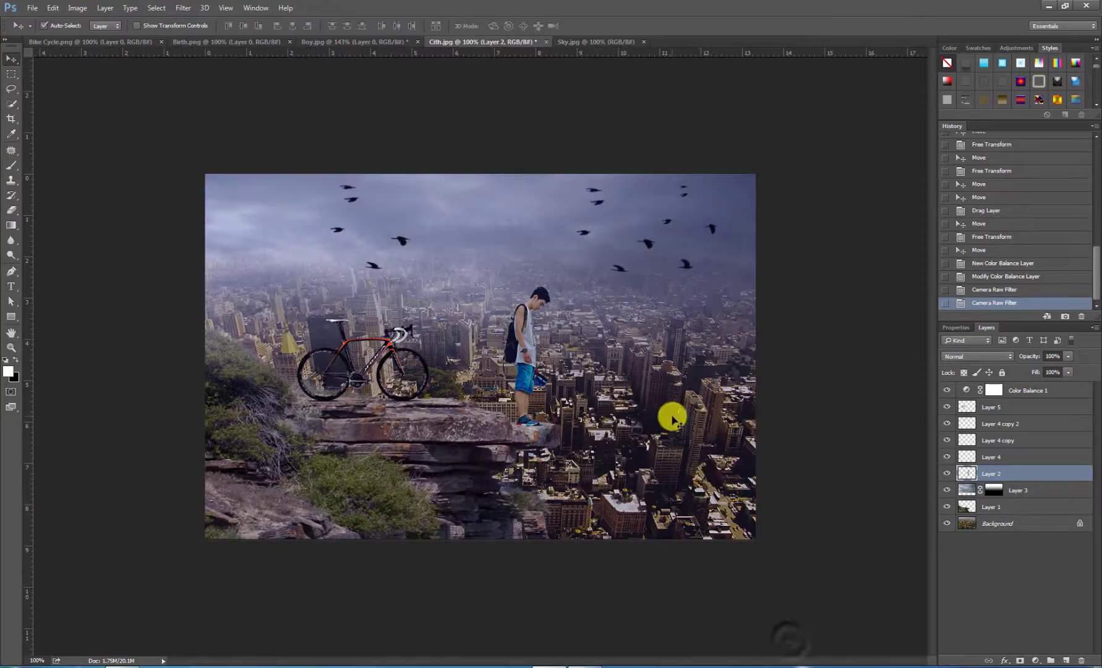
Step: Darken the bicycle layer with the Camera Raw Filter at exposure -1.50 and deselect the layer
scroll(669, 413, down, 1)
scroll(668, 410, up, 2)
click(383, 351)
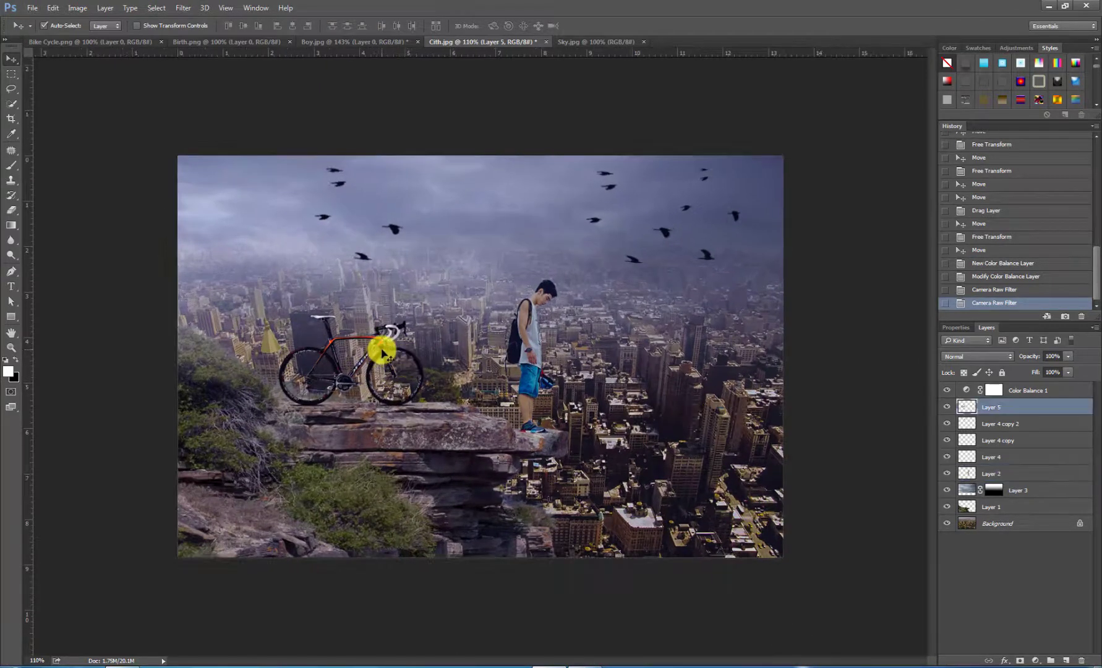
click(184, 8)
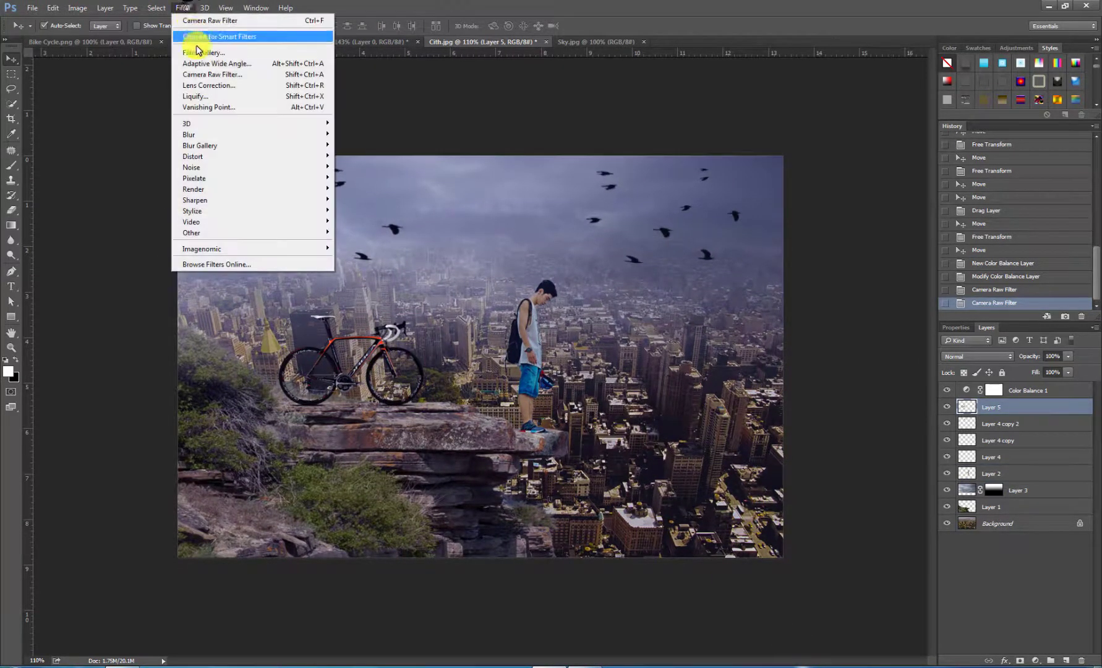
click(205, 76)
drag(735, 272, 717, 276)
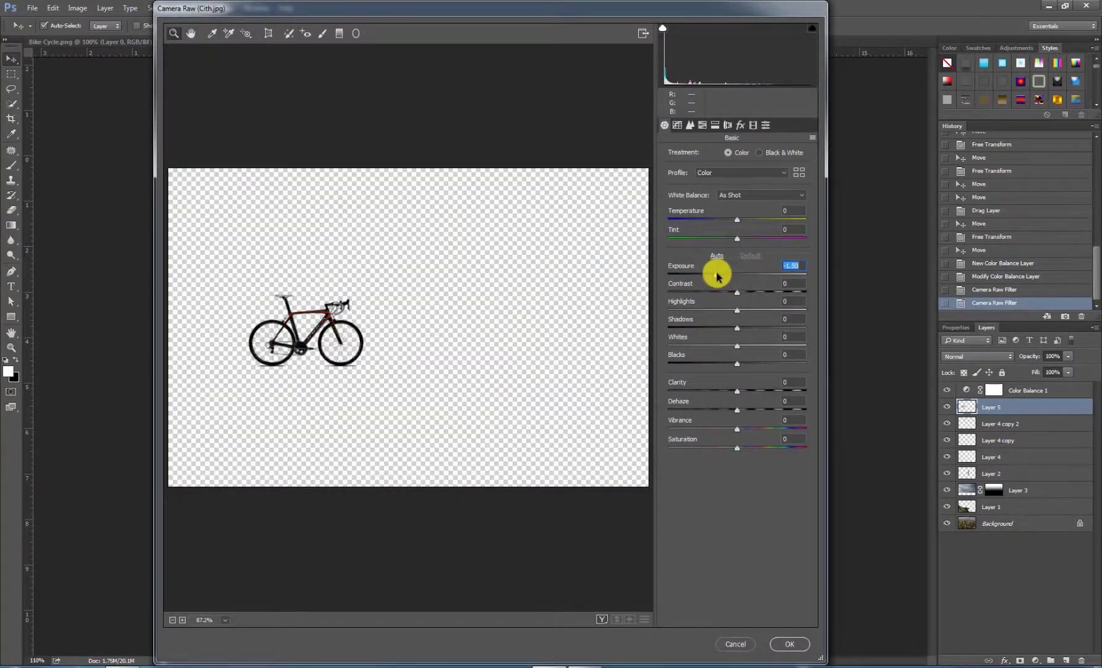
click(789, 644)
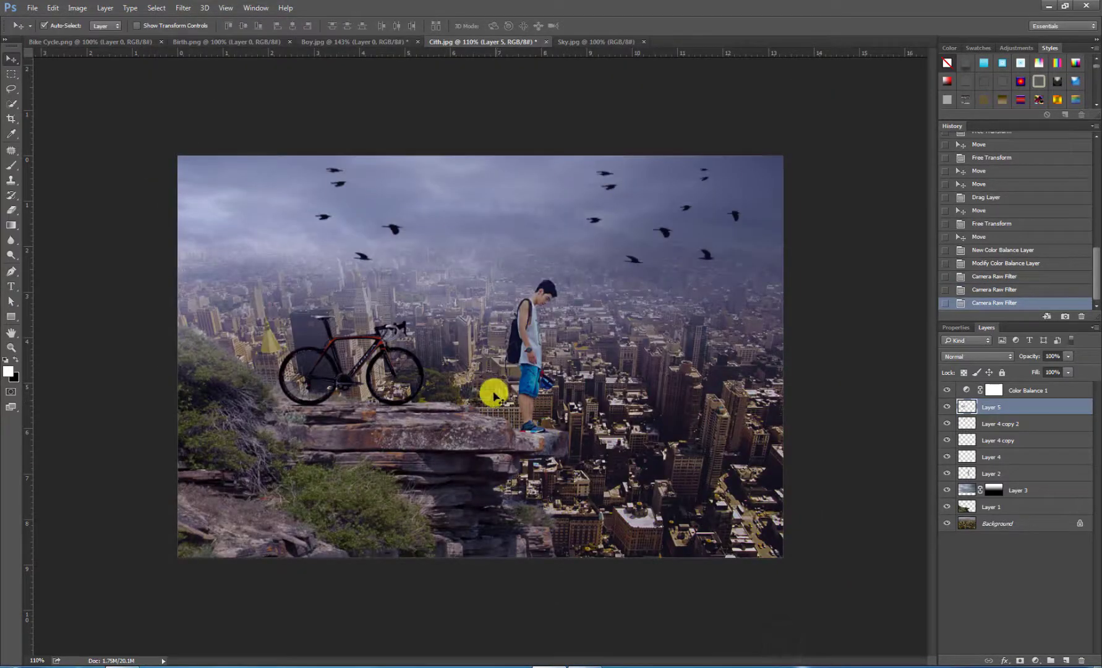
click(618, 382)
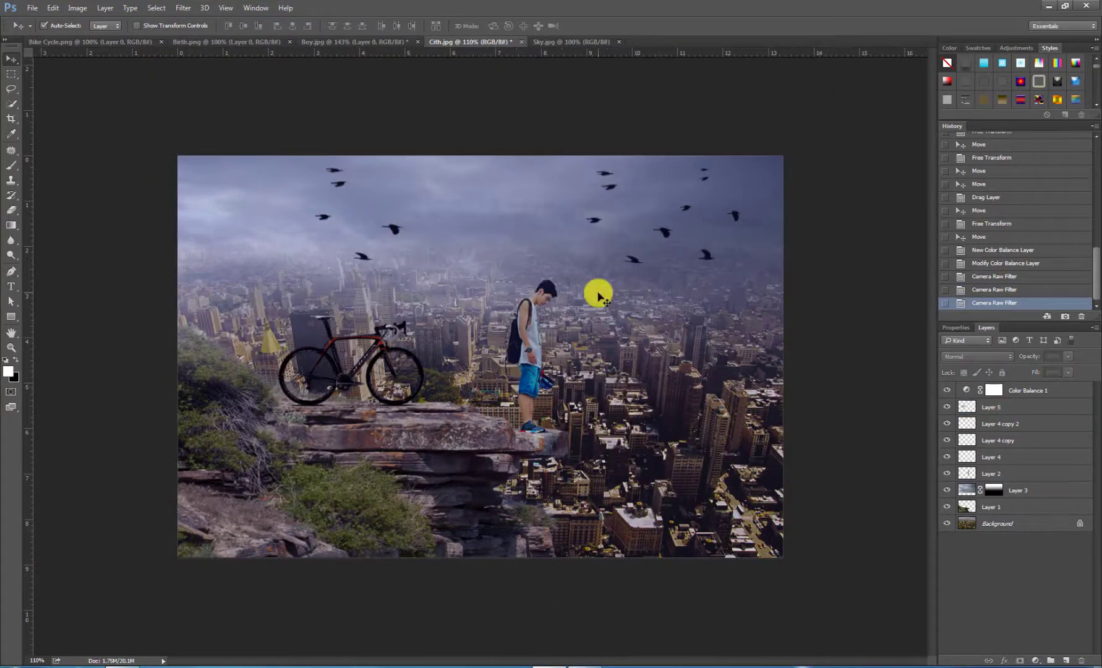
scroll(598, 294, down, 3)
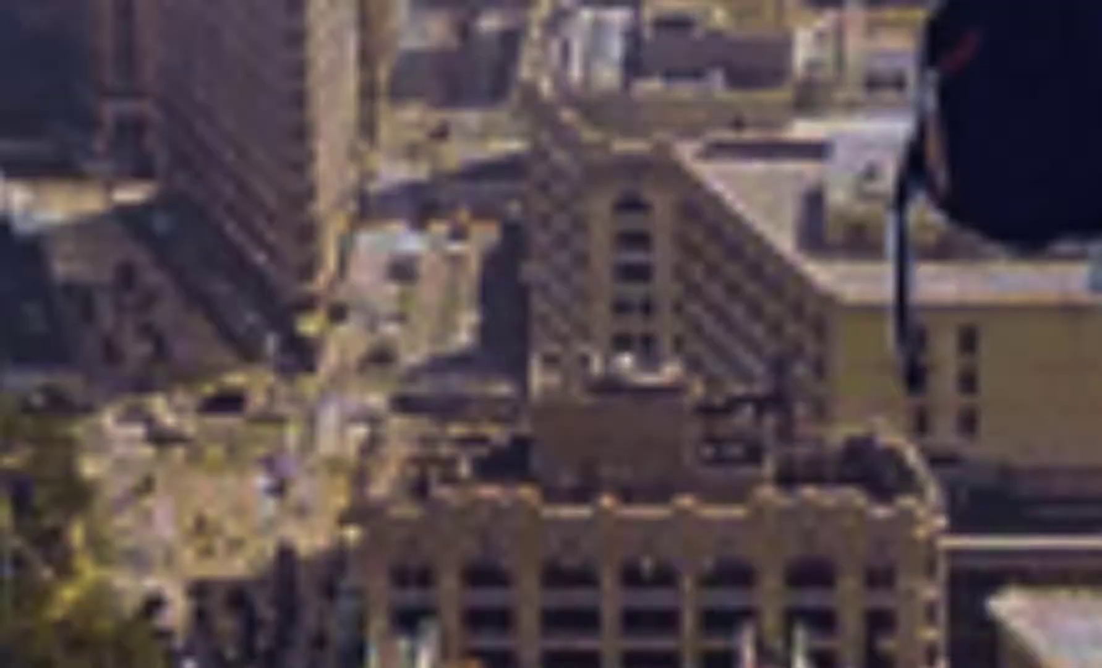